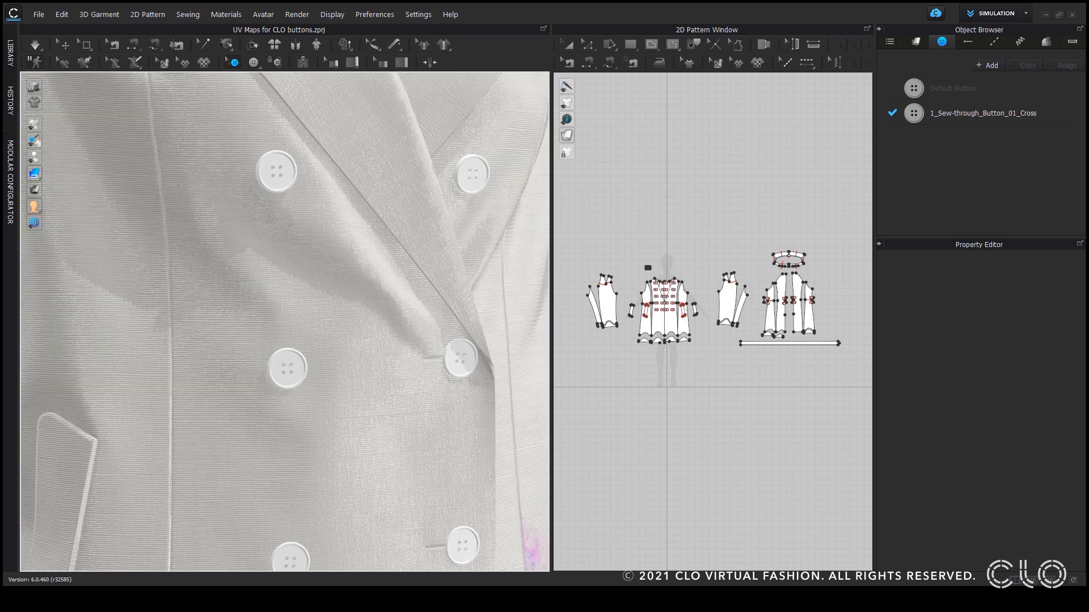
Select the 1_Sew-through_Button_01_Cross button style and choose 1_Sew-through_Button_01_Cross as its shape.
scroll(288, 312, down, 2)
middle_drag(285, 322, 235, 406)
scroll(285, 321, down, 1)
middle_drag(285, 321, 383, 293)
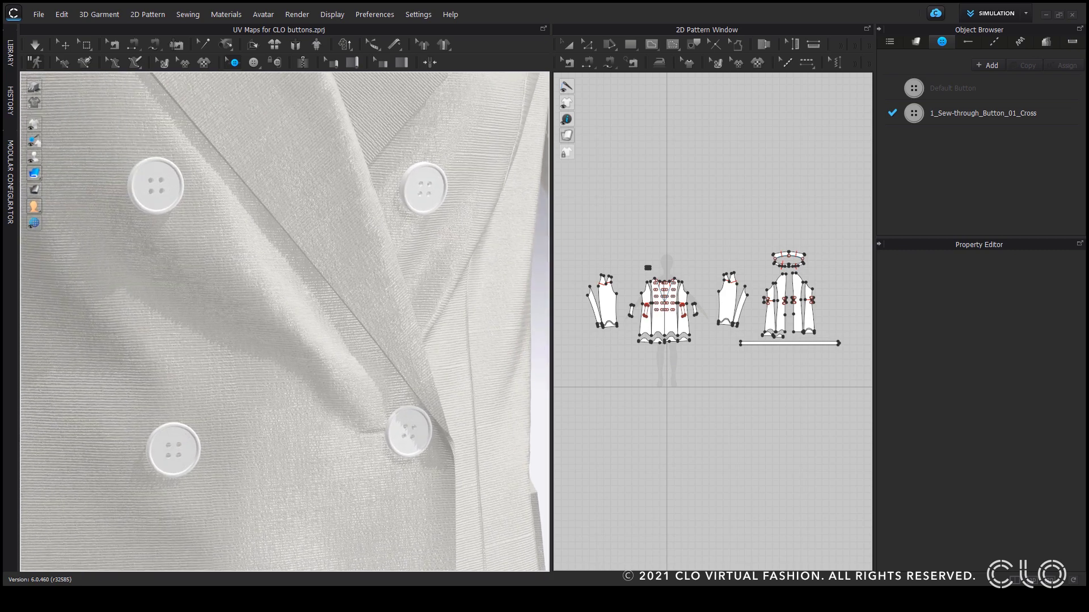
click(982, 113)
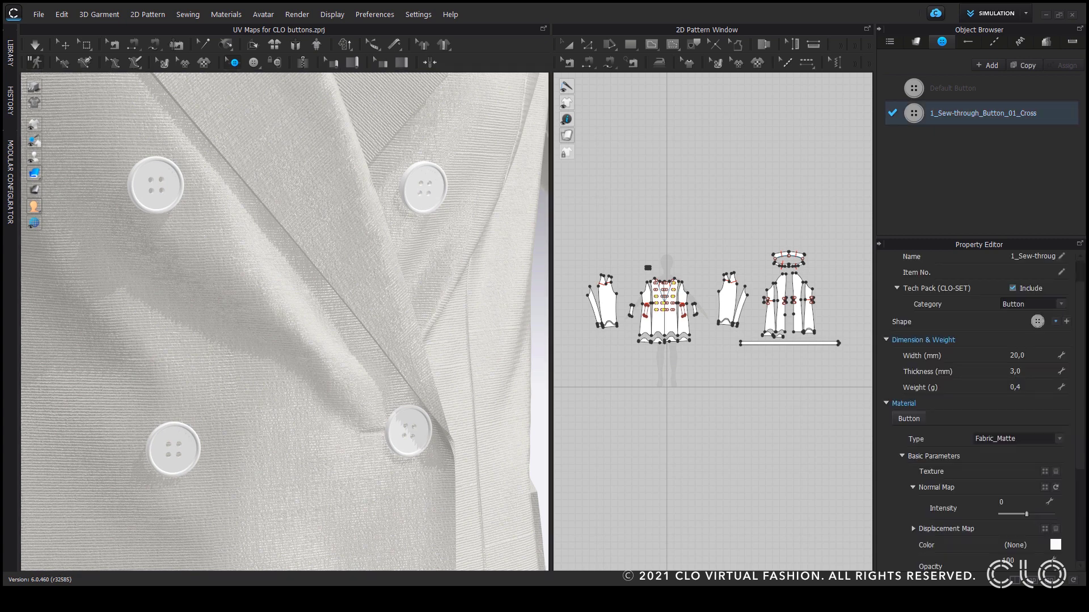
click(1055, 322)
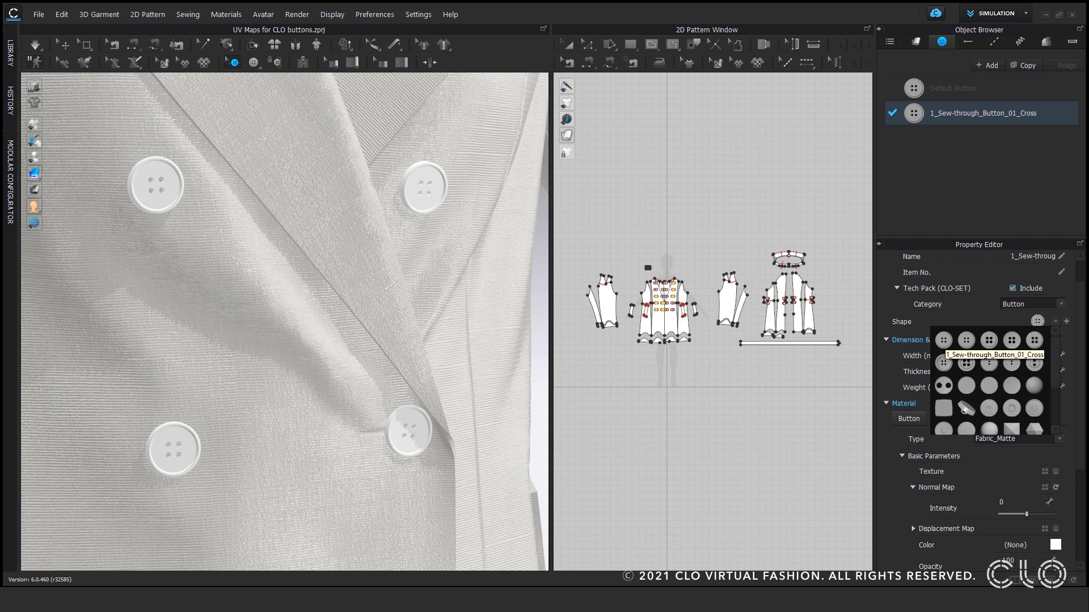
click(943, 340)
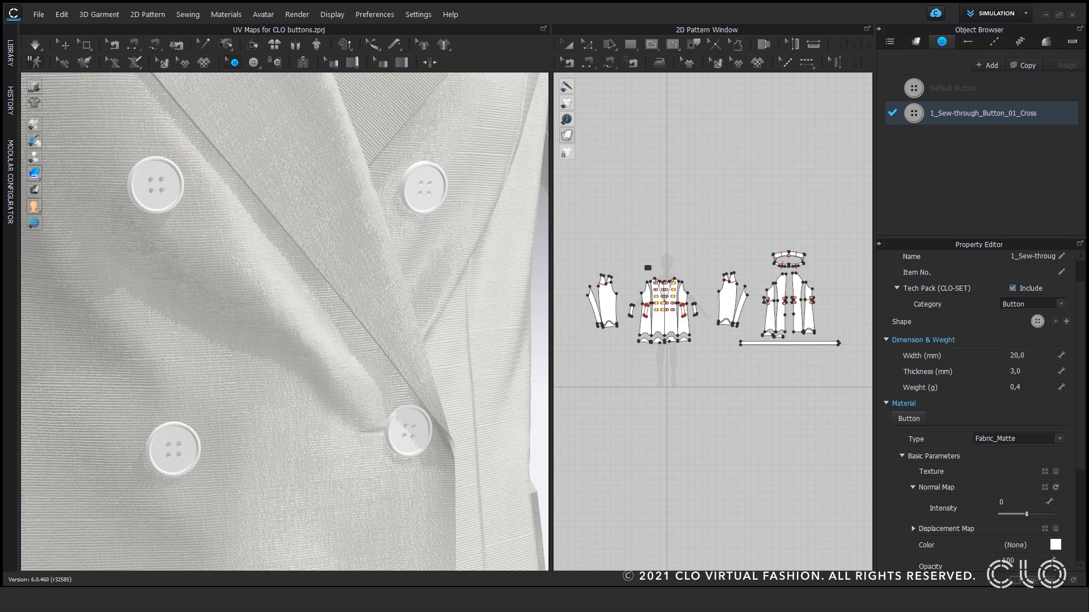
scroll(989, 410, down, 1)
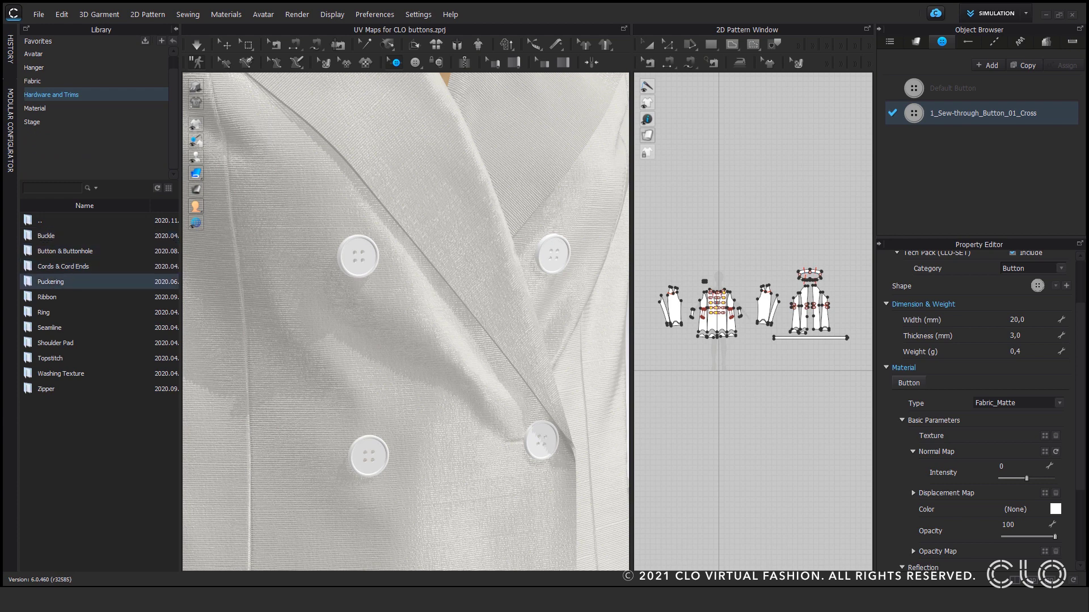
Open the Button UV Texture Maps folder under Button & Buttonhole in the library and look through its PSD files.
double_click(64, 251)
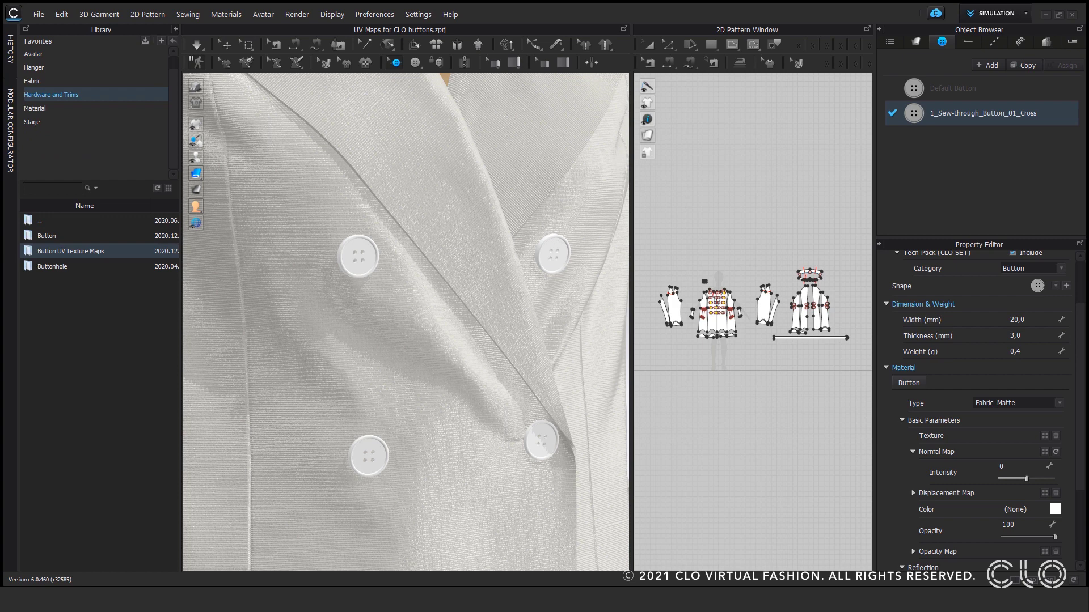
double_click(71, 250)
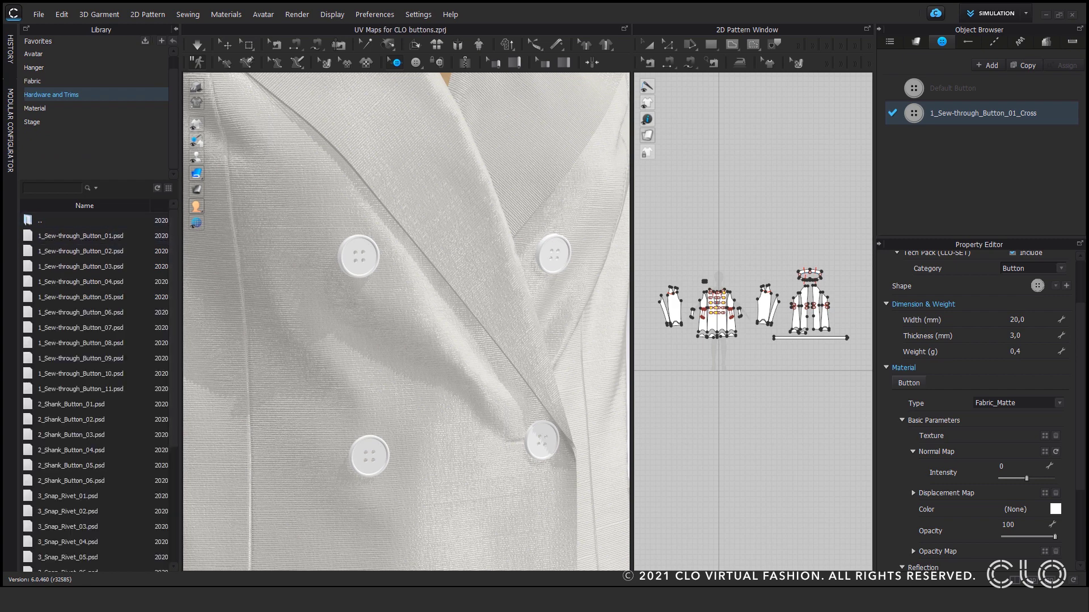
drag(179, 340, 261, 340)
scroll(136, 319, down, 4)
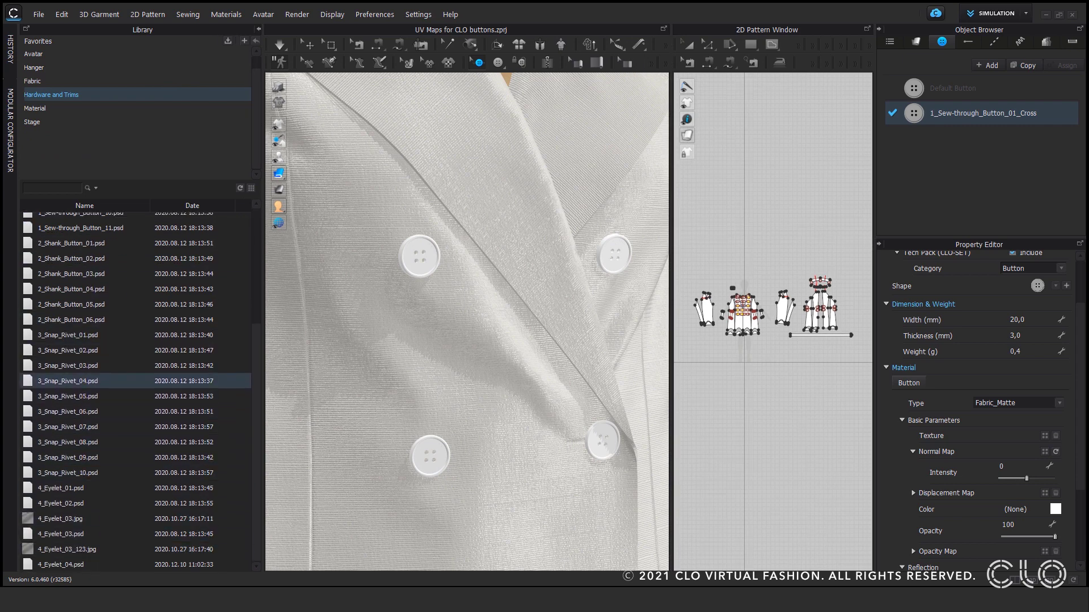
scroll(85, 377, up, 4)
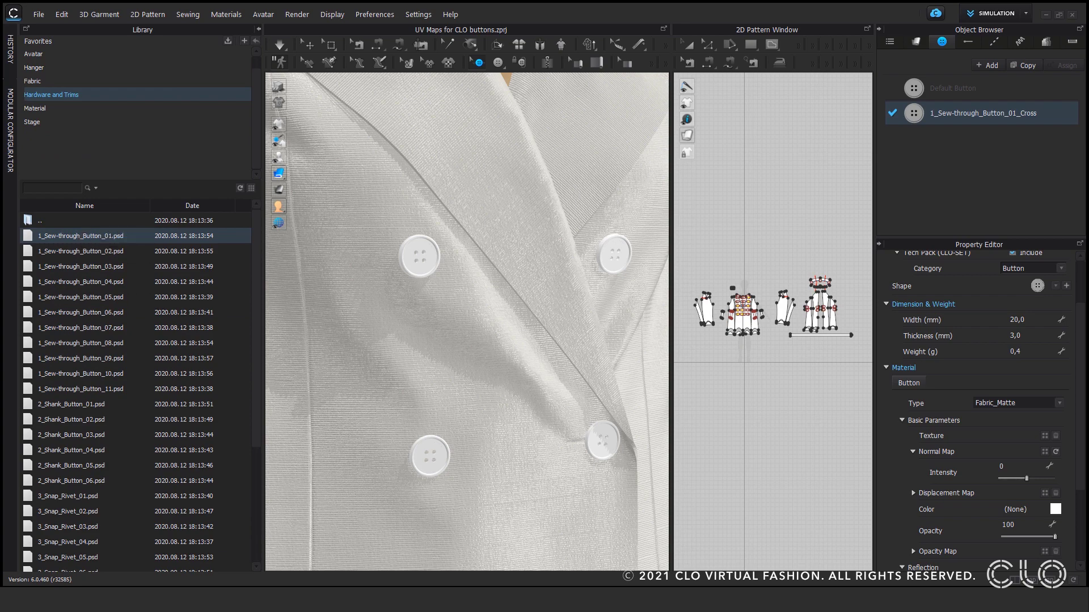
In File Explorer, open C:\Users\Public\Documents\CLO\Assets\Materials\Hardware_and_Trims\Button & Buttonhole\Button UV Texture Maps.
key(super+e)
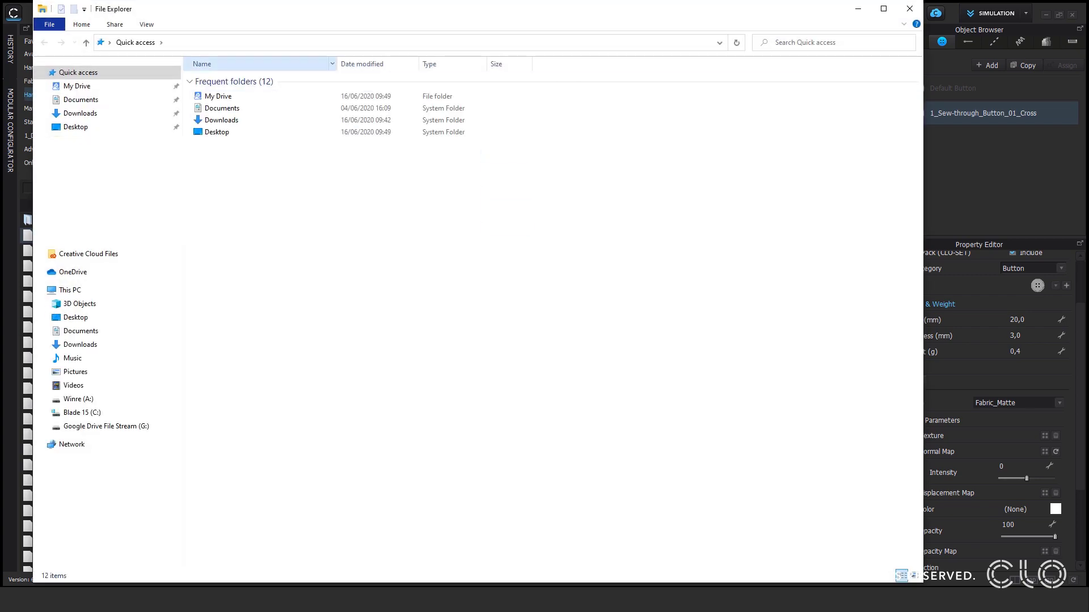
click(259, 42)
key(BackSpace)
text(C:\Users\Public\Documents\CLO\Assets\Materials\Hardware_and_Trims\Button & Buttonhole\Button UV Texture Maps)
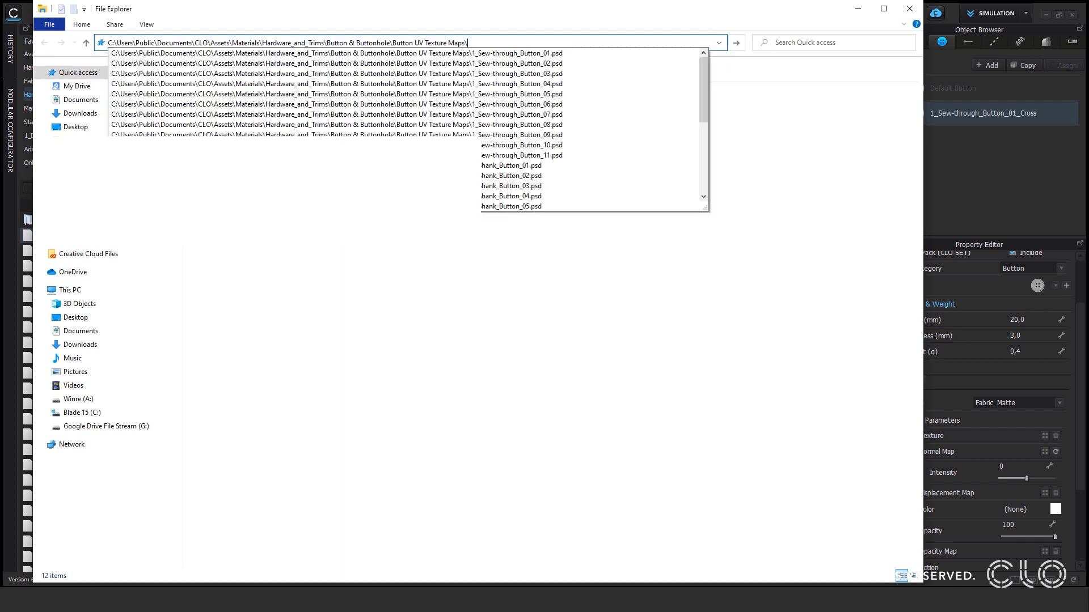
key(Return)
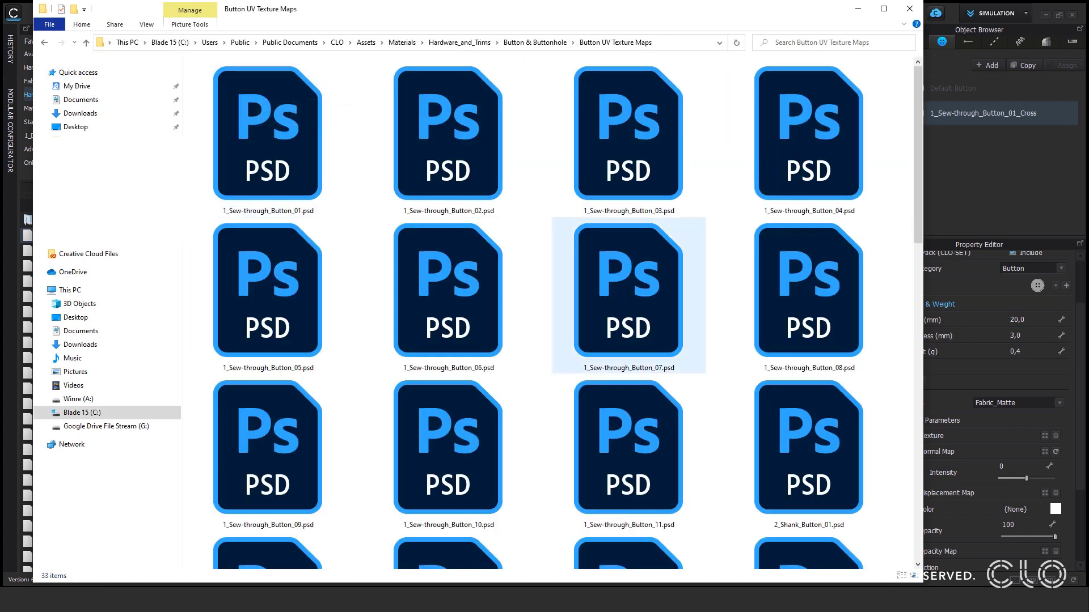
Open the file 1_Sew-through_Button_01.psd in Photoshop.
click(267, 138)
right_click(315, 139)
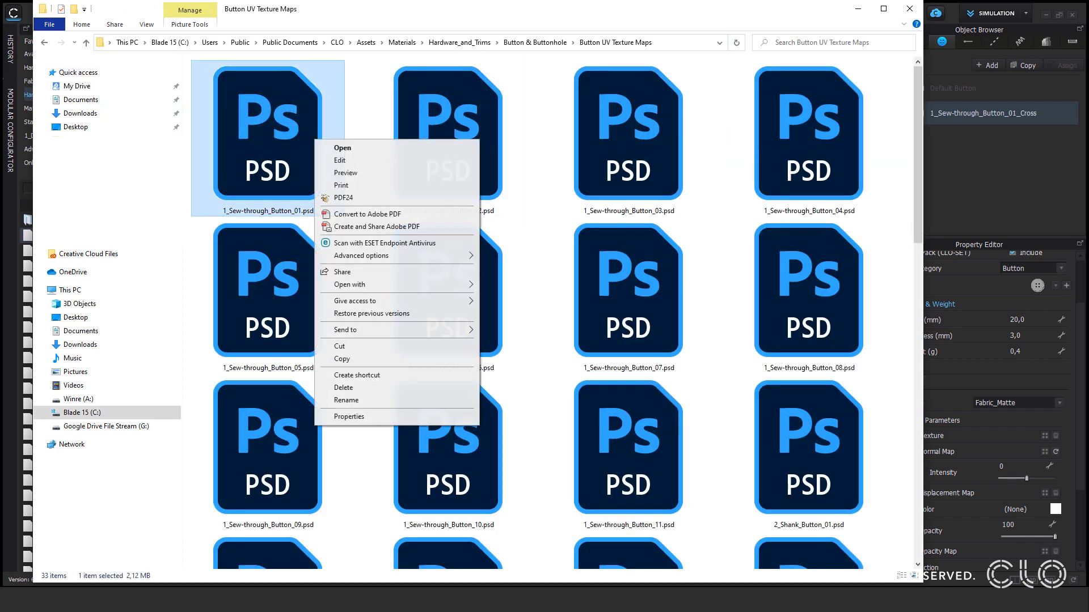
mouse_move(363, 284)
click(530, 299)
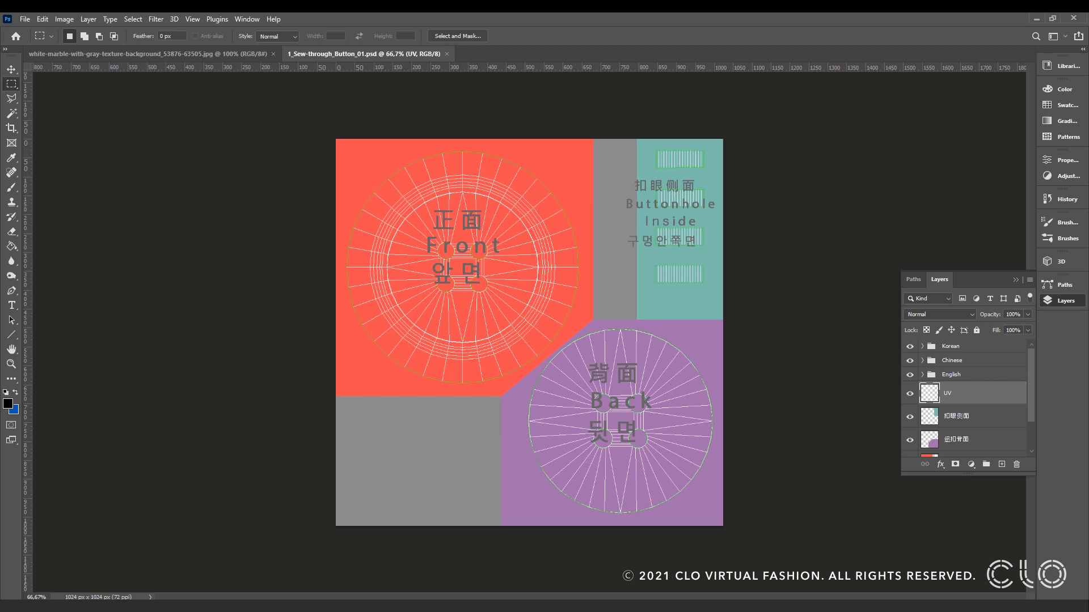
Hide the Korean, Chinese and English label groups of the UV template.
click(909, 346)
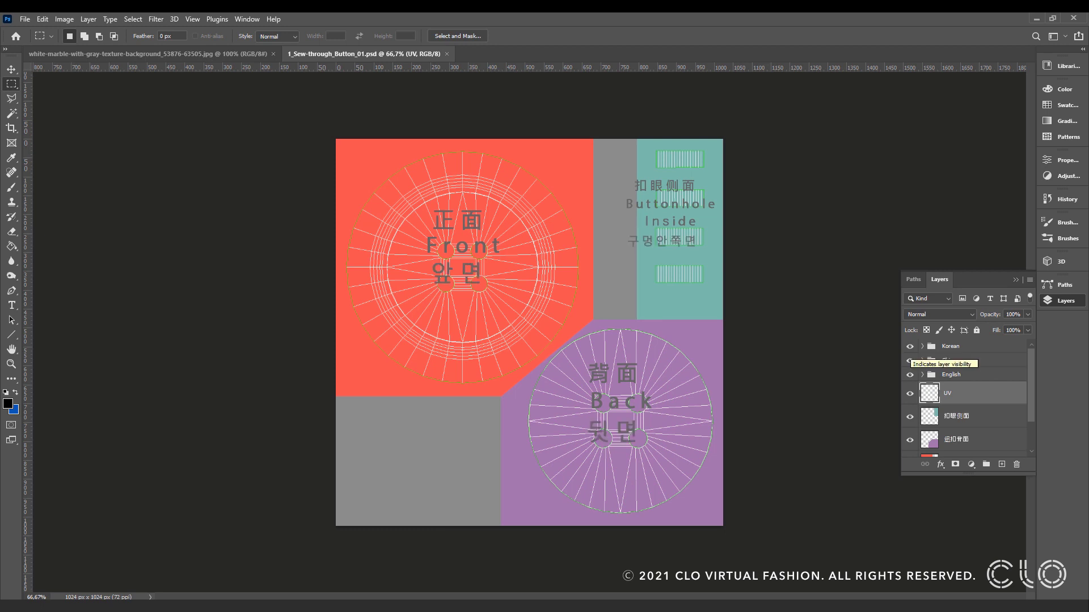
click(910, 360)
click(910, 374)
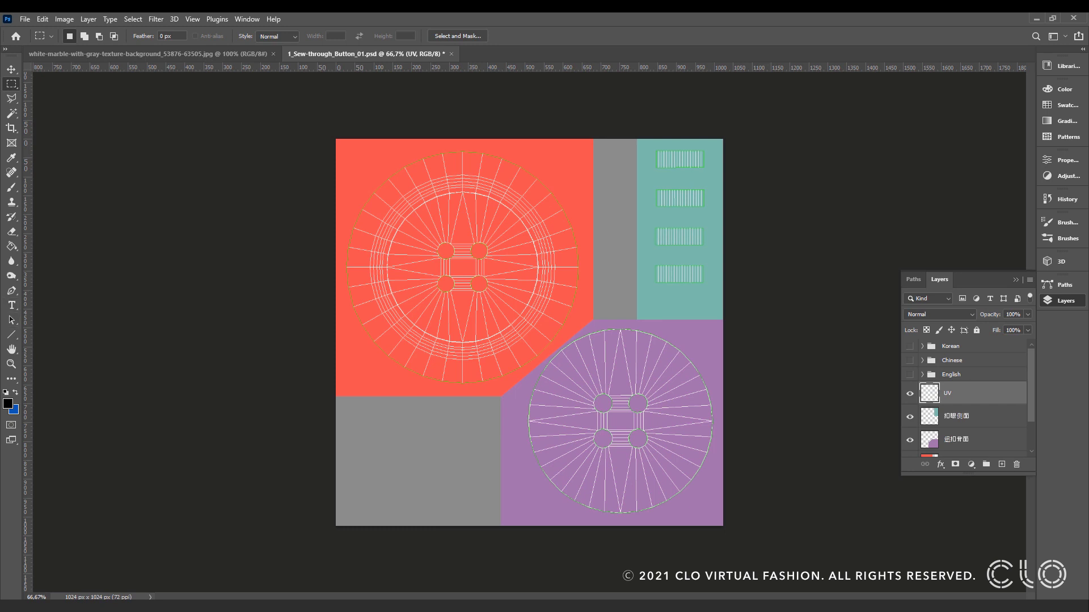
click(1002, 464)
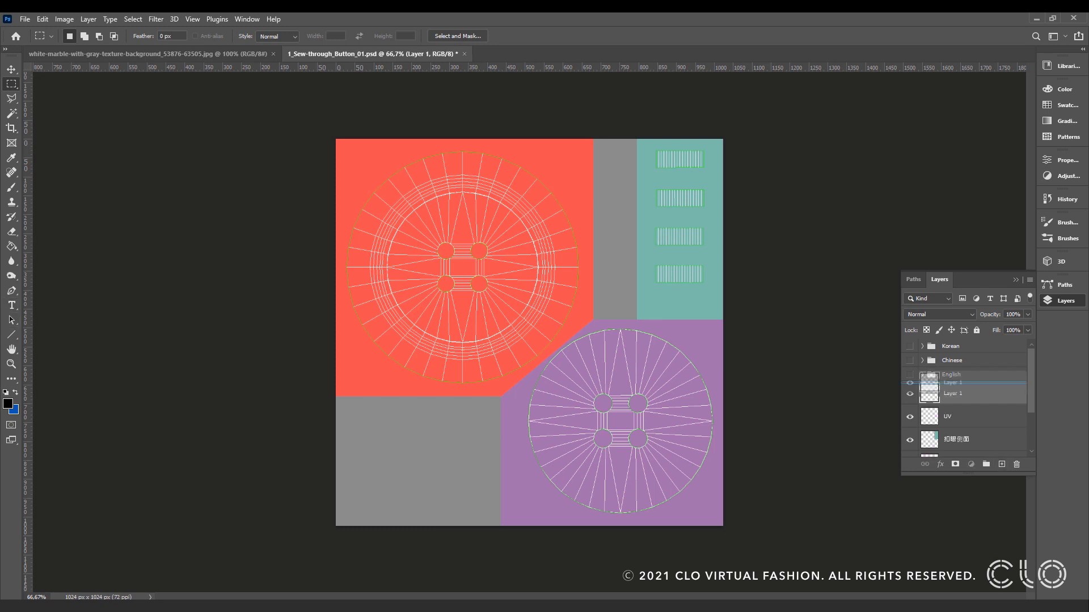
drag(953, 393, 953, 347)
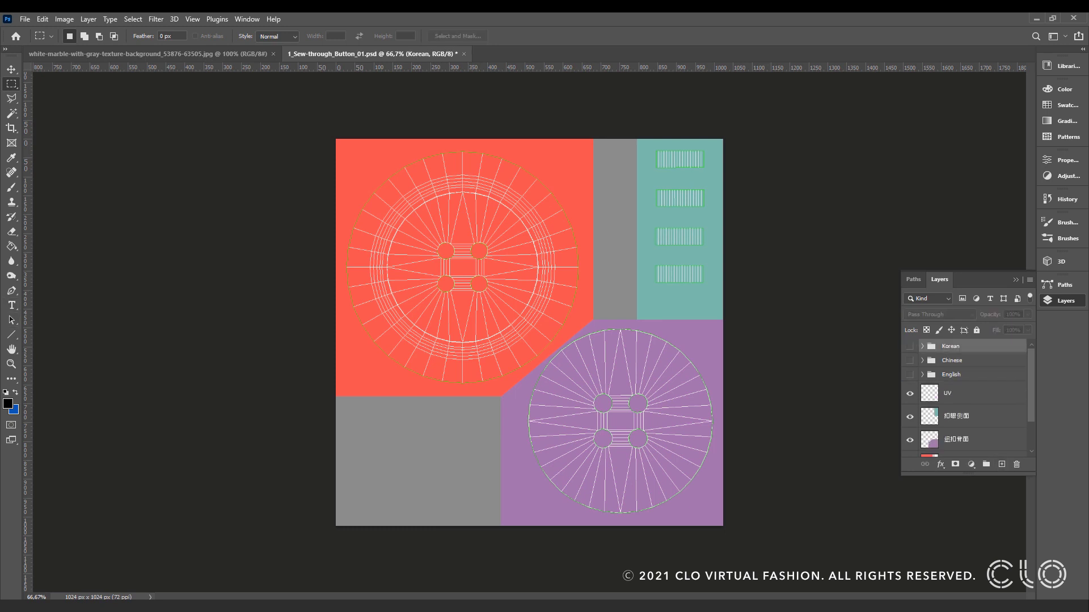
click(953, 393)
scroll(968, 397, down, 2)
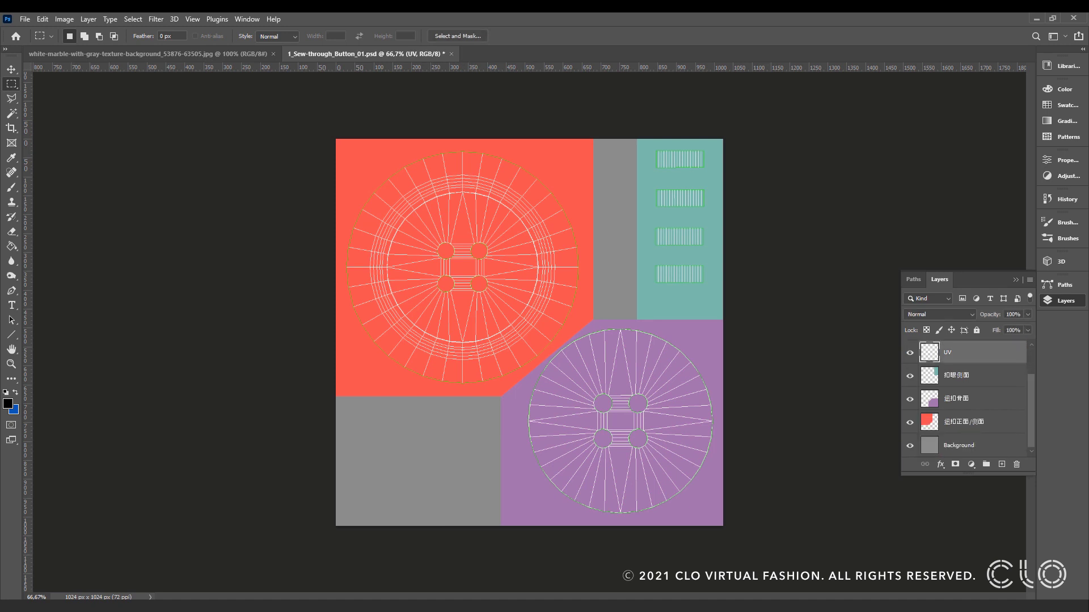
scroll(968, 397, up, 2)
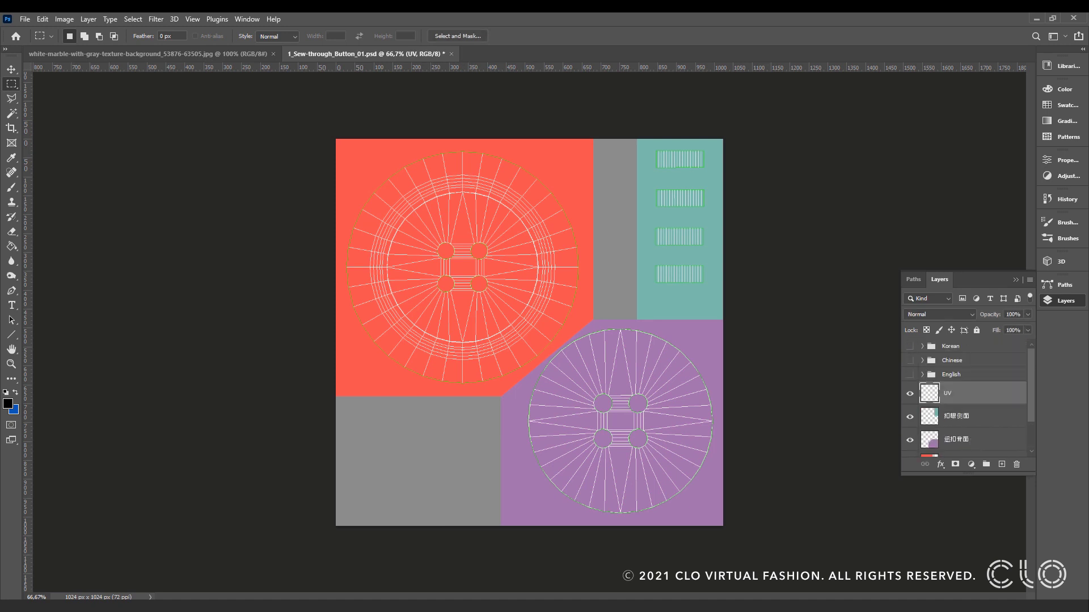
click(909, 393)
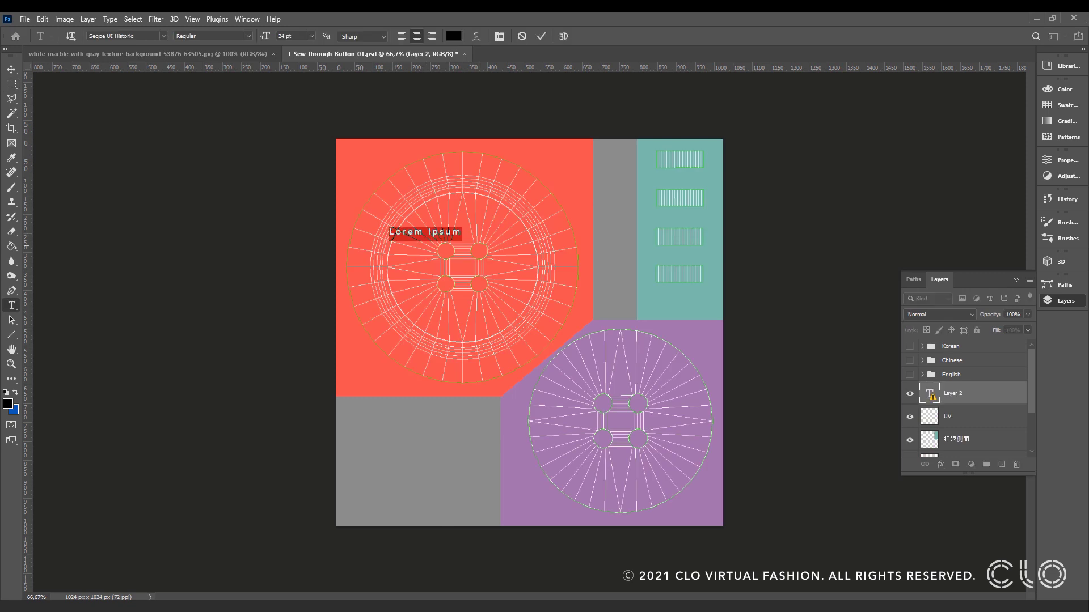
Add the word DESIGN in 48 pt text, warp it into an arc, and place it above the holes of the front face.
click(311, 36)
click(295, 160)
click(499, 36)
click(690, 110)
click(664, 129)
mouse_move(708, 168)
mouse_down()
mouse_move(729, 169)
mouse_move(711, 168)
mouse_up()
click(781, 118)
click(11, 69)
drag(470, 220, 505, 222)
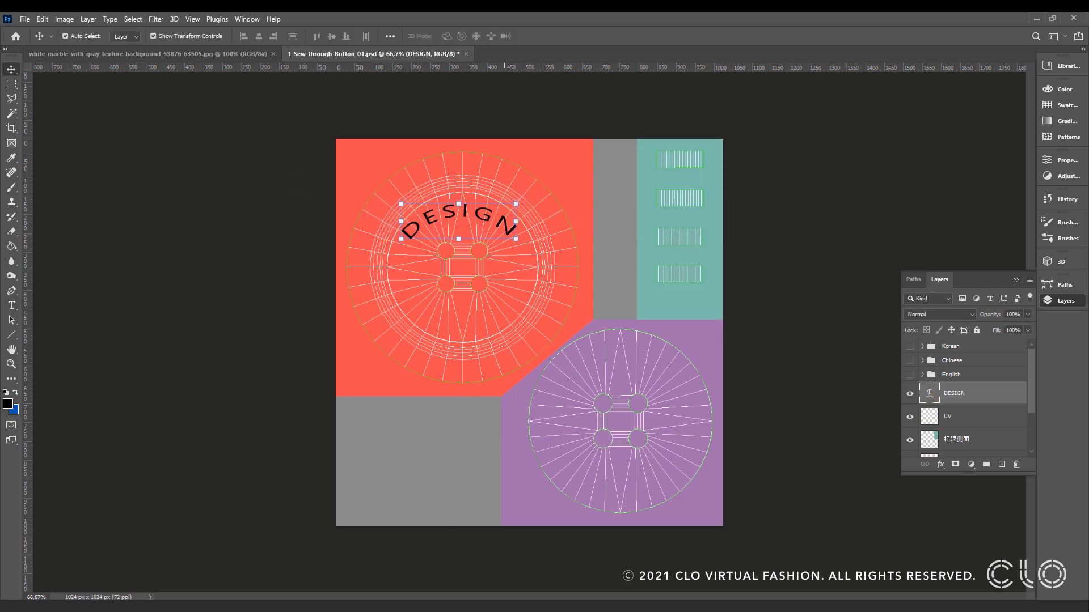
Add the text CLO in Avenir Next LT Pro and place it below the holes of the back face.
key(t)
click(579, 482)
text(CLO)
key(ctrl+a)
click(163, 36)
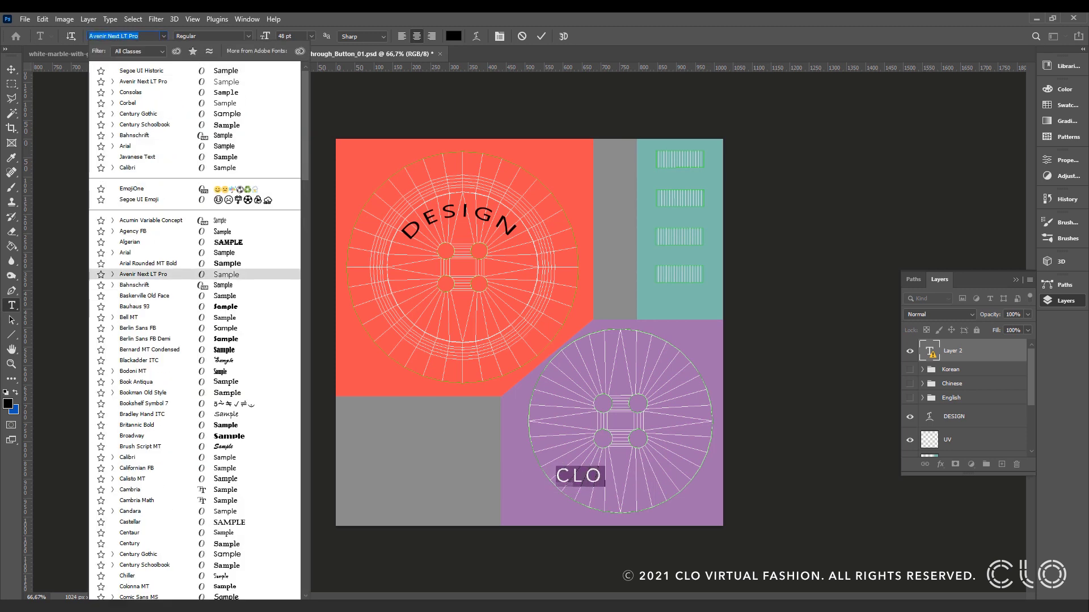
click(170, 275)
click(10, 69)
drag(579, 476, 625, 483)
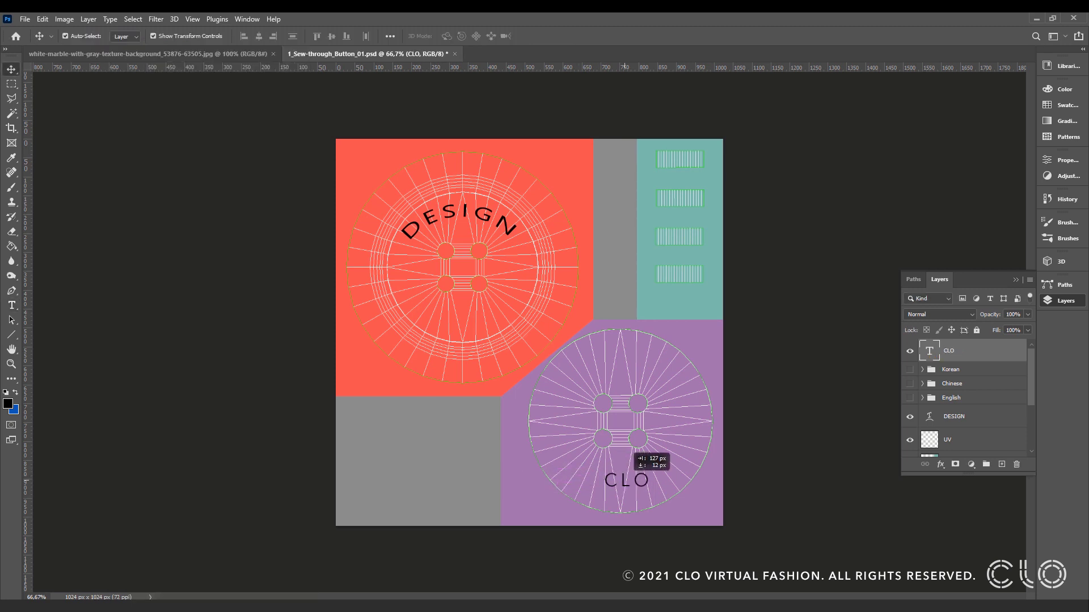
Set the CLO text size to 60 pt and recentre it below the holes of the back face.
key(t)
click(310, 36)
click(294, 170)
key(v)
drag(617, 475, 614, 476)
Add the text CREATIVE and centre it along the upper rim of the front face.
key(t)
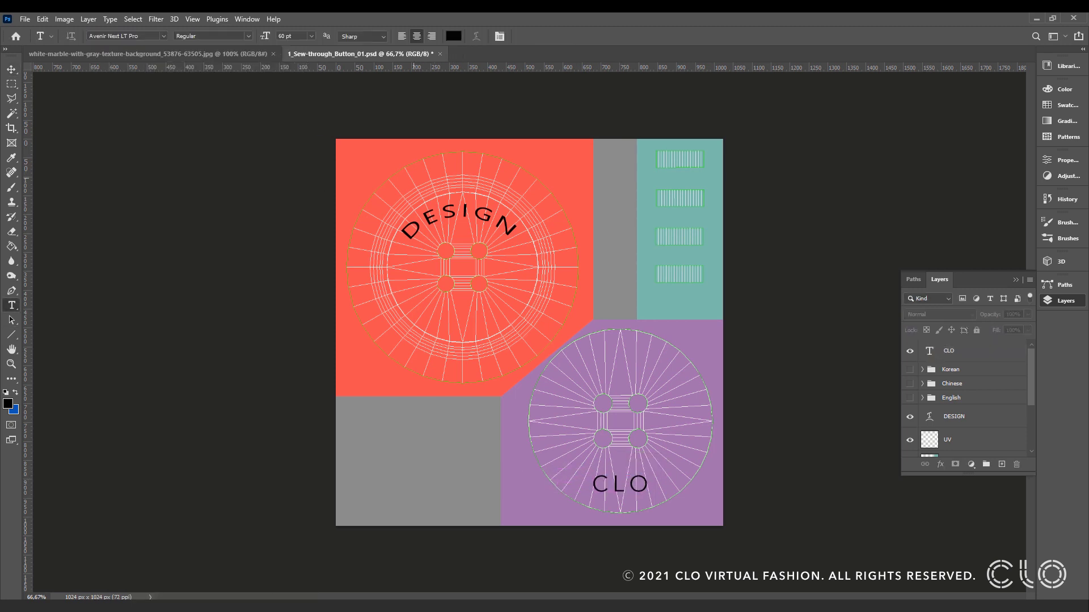
click(413, 173)
text(CREATIVE)
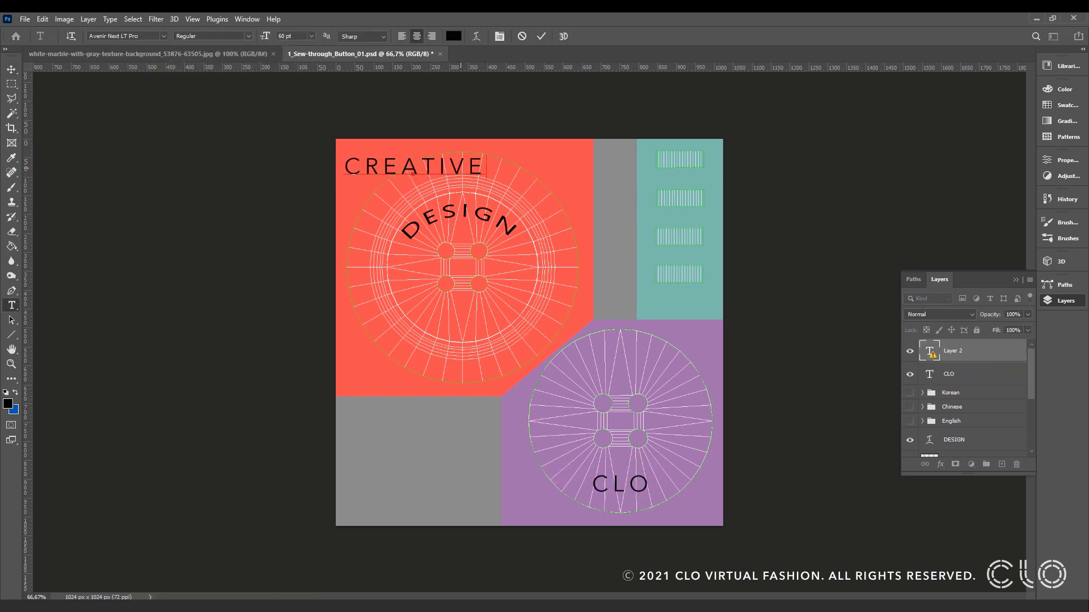
click(11, 69)
drag(433, 158, 483, 158)
Warp the CREATIVE text into an arc and reposition it on the upper rim of the front face.
key(t)
click(481, 36)
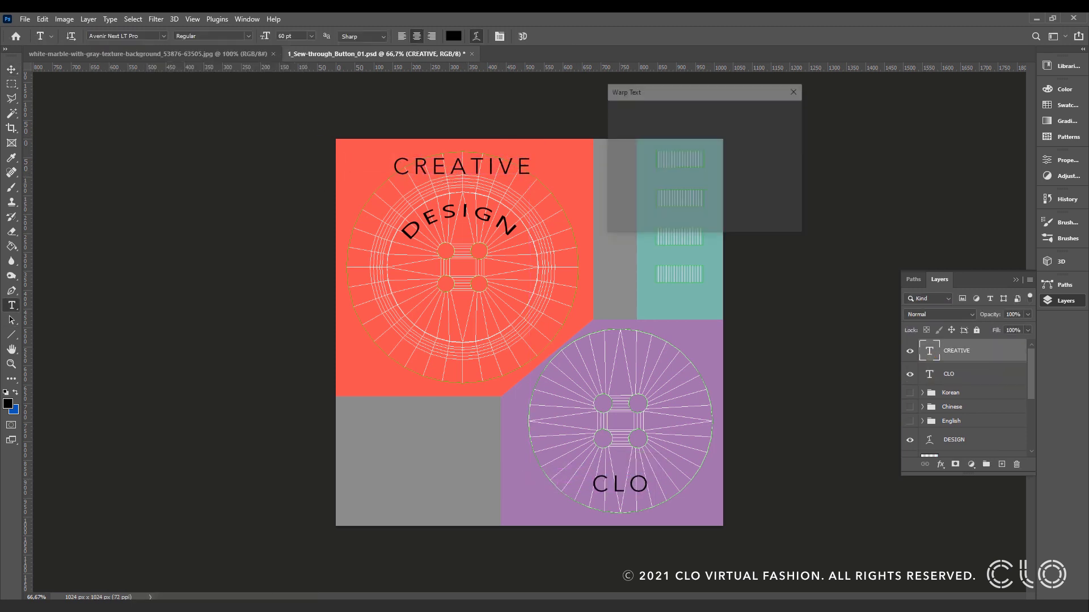
click(688, 109)
click(683, 141)
drag(552, 154, 489, 165)
click(782, 118)
Reduce the size of the CREATIVE text and lower its warp bend to follow the button's rim.
click(311, 36)
click(295, 150)
key(v)
key(t)
click(481, 36)
mouse_move(708, 167)
mouse_down()
mouse_move(717, 167)
mouse_move(696, 168)
mouse_up()
click(782, 118)
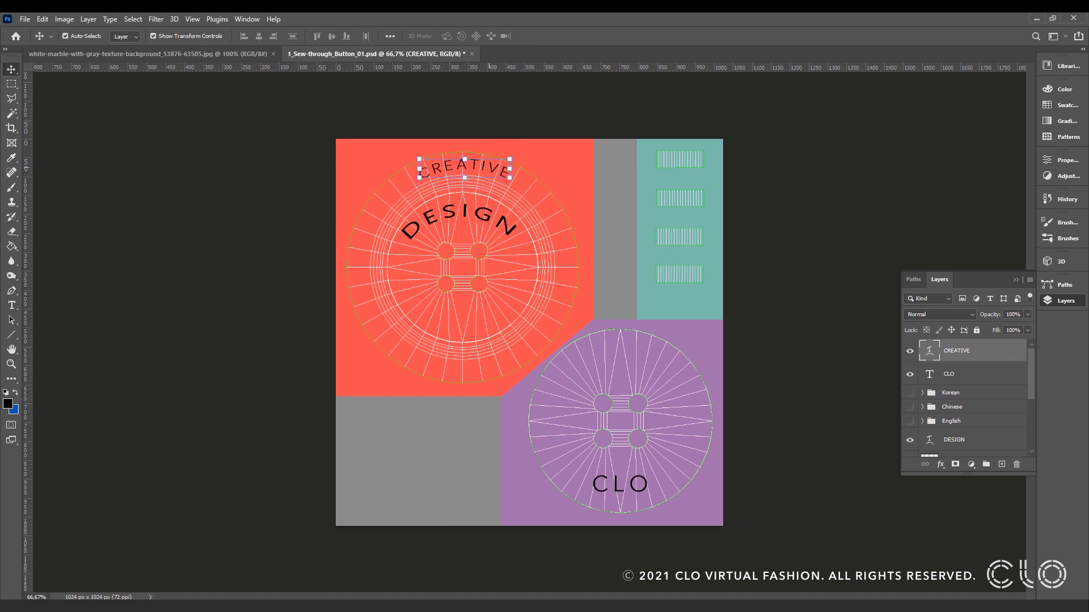
Add the text LETTERS at 24 pt in the buttonhole inside area.
click(665, 199)
text(LETTERS)
key(ctrl+a)
click(311, 36)
click(295, 129)
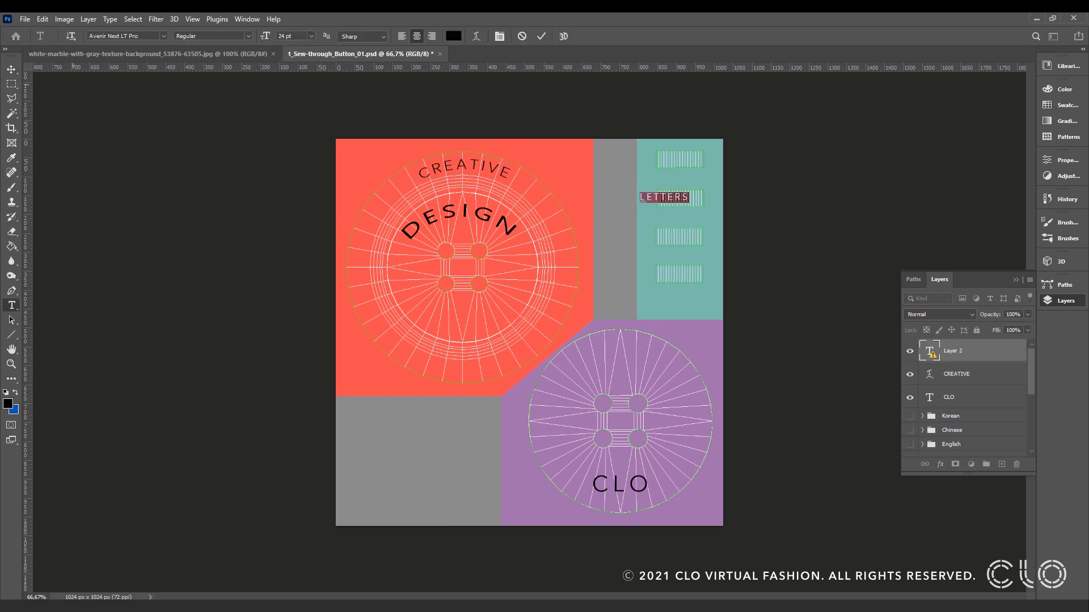
key(ctrl+Return)
Move the LETTERS text onto the uppermost buttonhole strip and scale it down to fit inside.
key(v)
drag(656, 198, 697, 159)
key(ctrl+t)
click(754, 163)
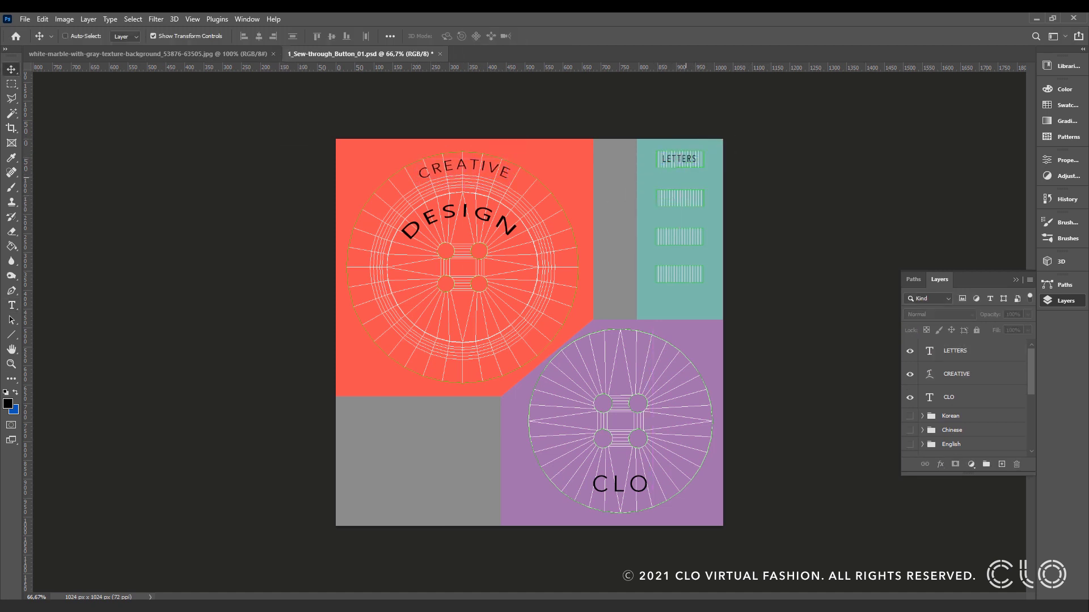
Copy the LETTERS text and place a duplicate on each of the other three buttonhole strips.
click(680, 159)
key(ctrl+c)
key(ctrl+v)
drag(537, 332, 689, 198)
key(ctrl+v)
drag(542, 333, 693, 276)
key(ctrl+v)
click(771, 242)
Hide the UV layer, the three coloured area layers and the Background, leaving only the lettering visible.
scroll(964, 397, down, 5)
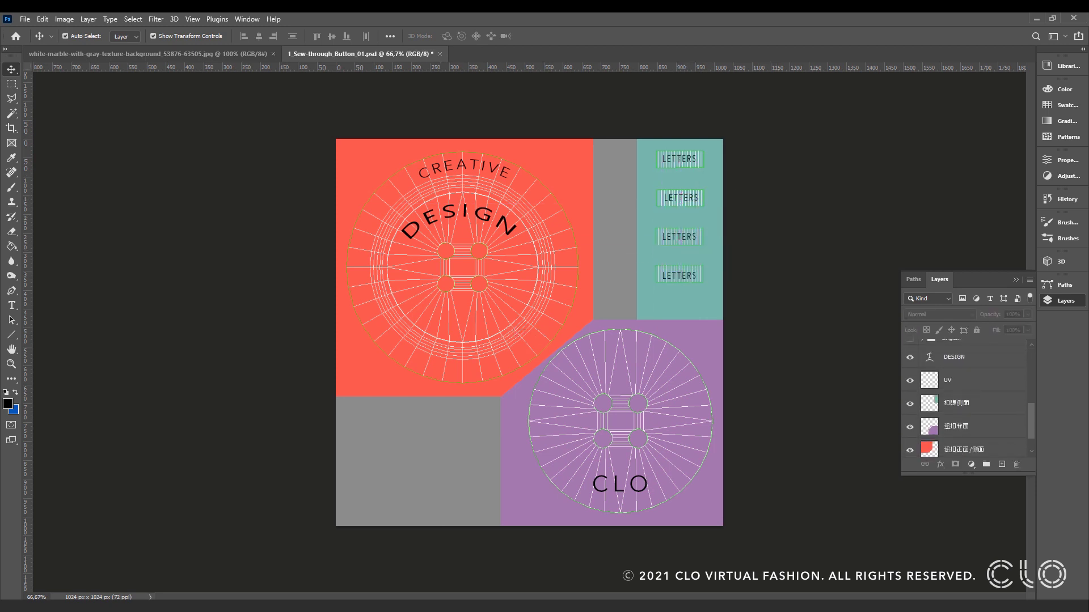
click(910, 376)
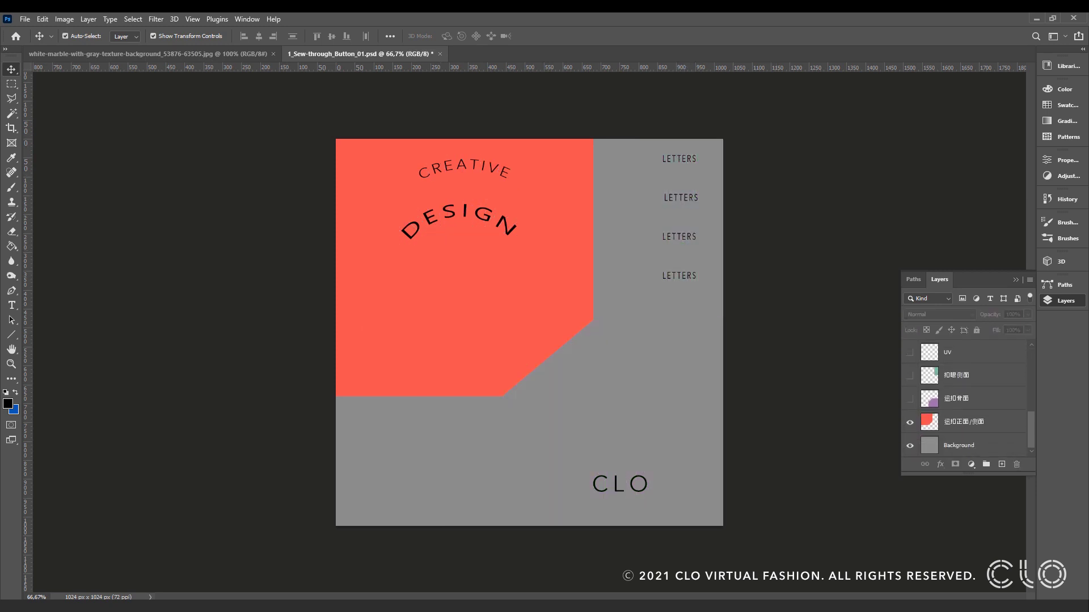
click(910, 446)
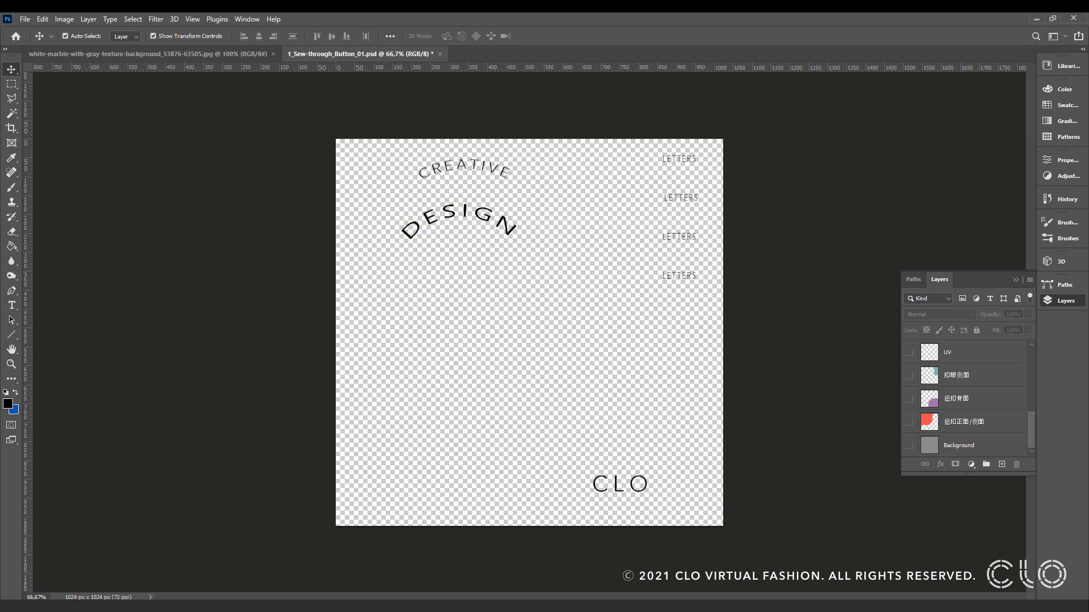
scroll(964, 397, up, 5)
scroll(964, 397, down, 5)
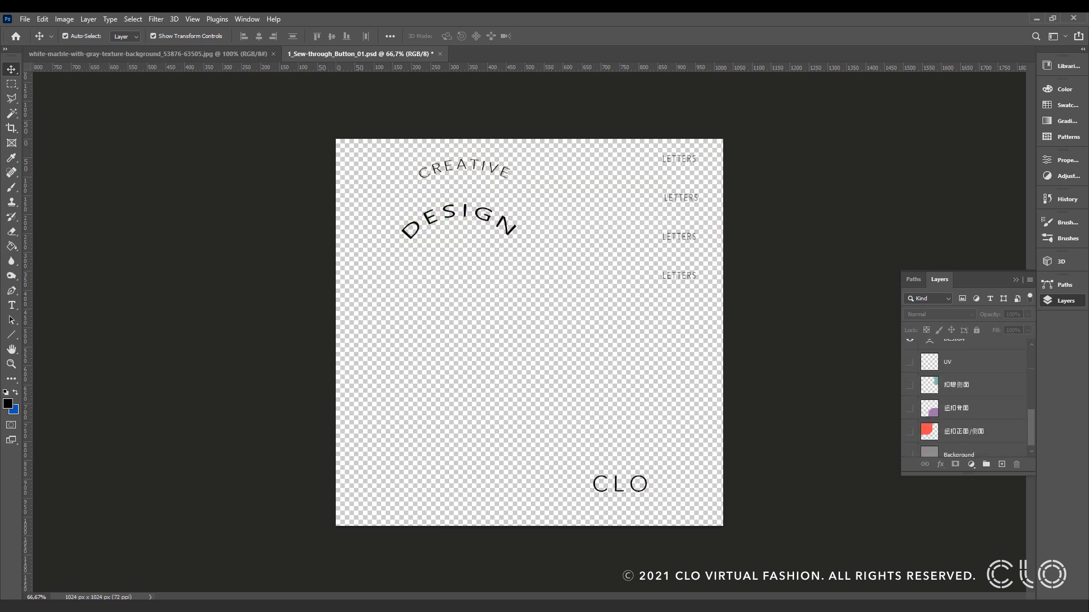
scroll(964, 396, up, 2)
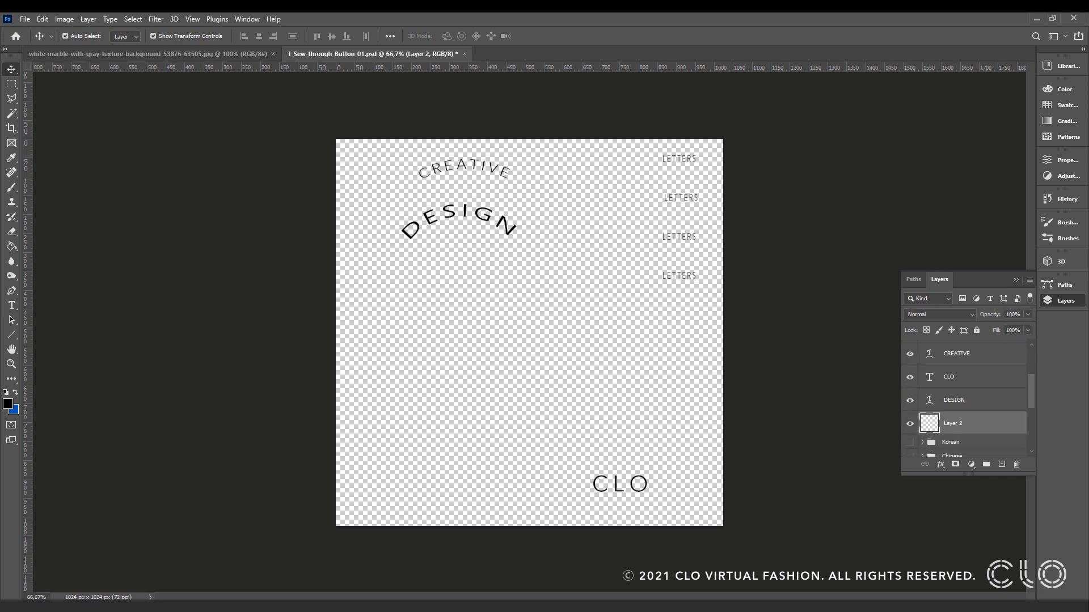
Copy the white marble image into the button template and scale it to cover the whole canvas behind the lettering.
click(147, 53)
key(m)
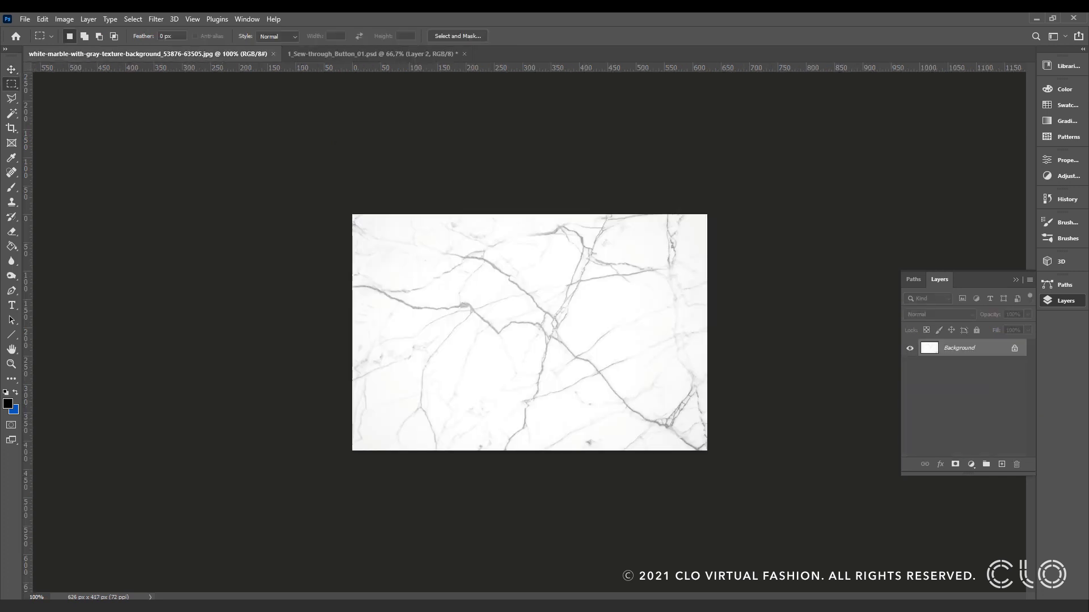
drag(292, 132, 827, 489)
key(v)
drag(533, 272, 465, 164)
drag(573, 287, 754, 525)
key(Return)
click(807, 293)
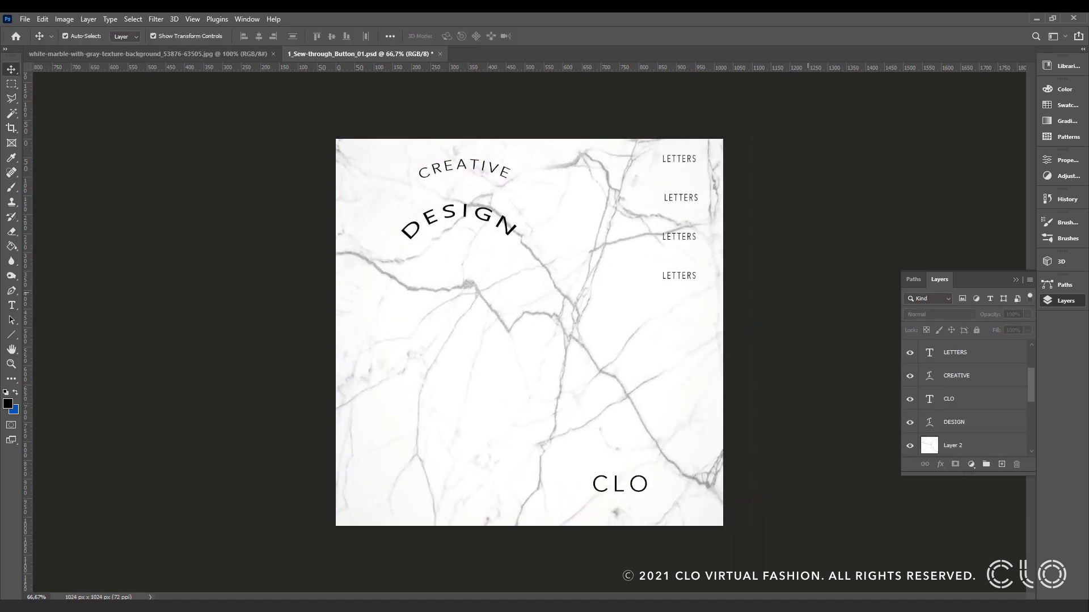
Add a new layer directly above the CLO text and set the brush size to 306 px for painting.
click(971, 398)
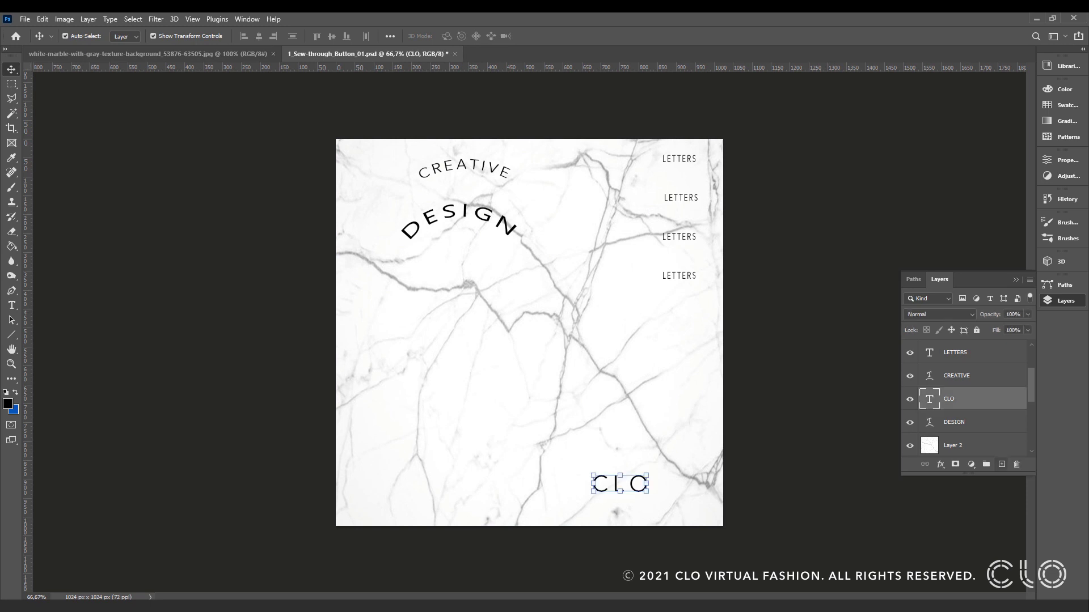
click(1001, 464)
click(11, 187)
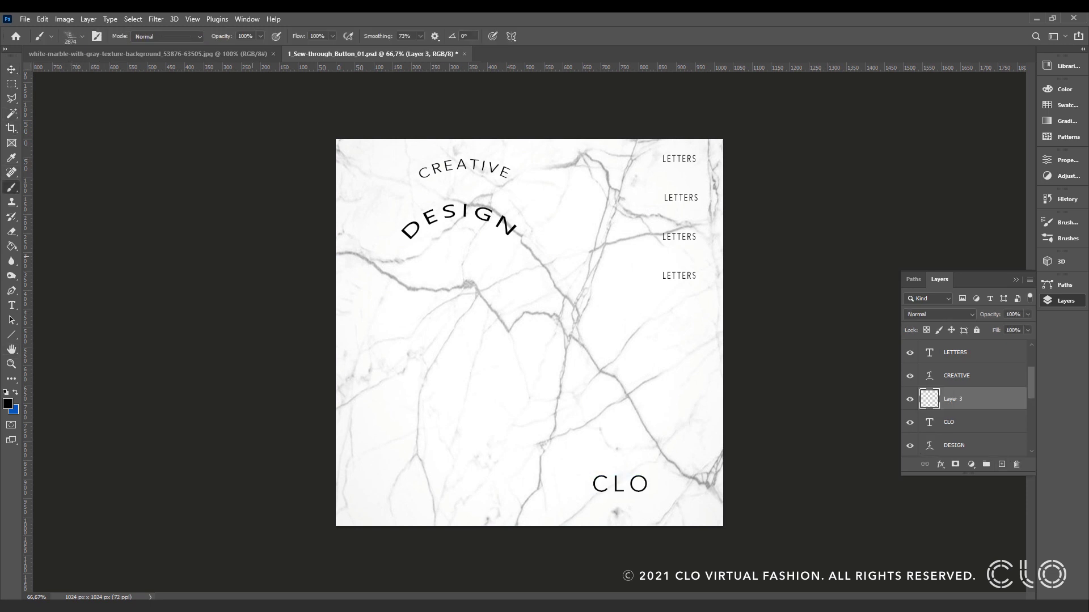
click(82, 36)
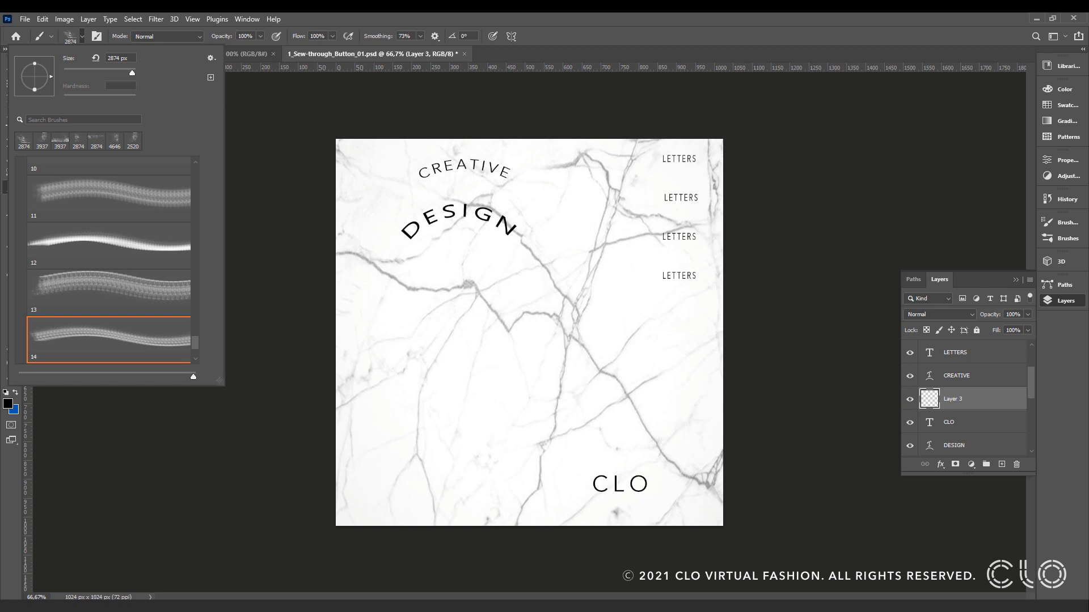
drag(132, 72, 122, 73)
Set the foreground colour to pink fc76f1.
click(7, 403)
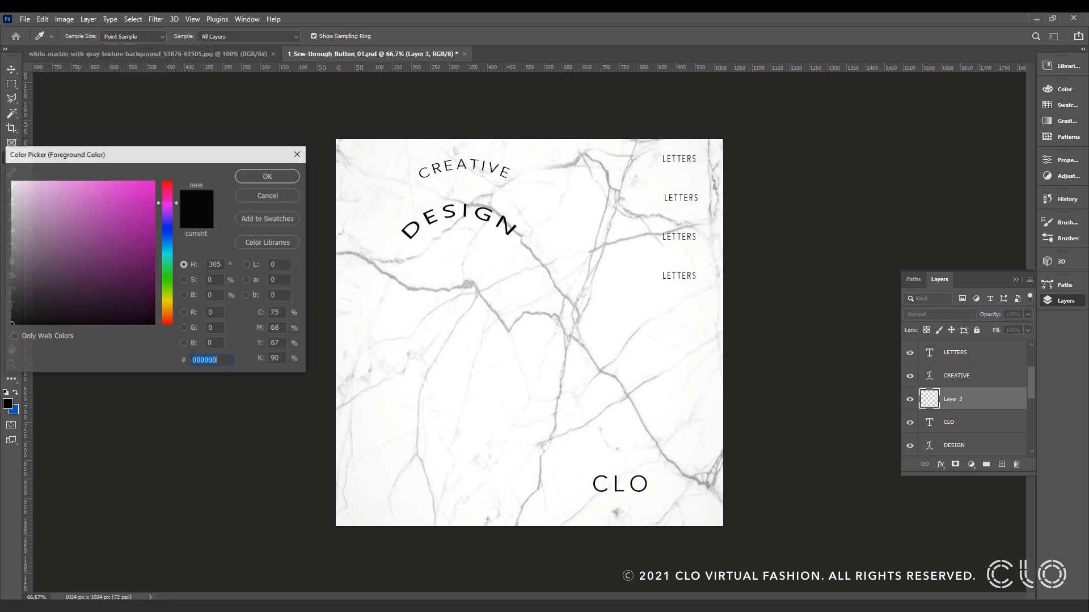
drag(88, 261, 88, 182)
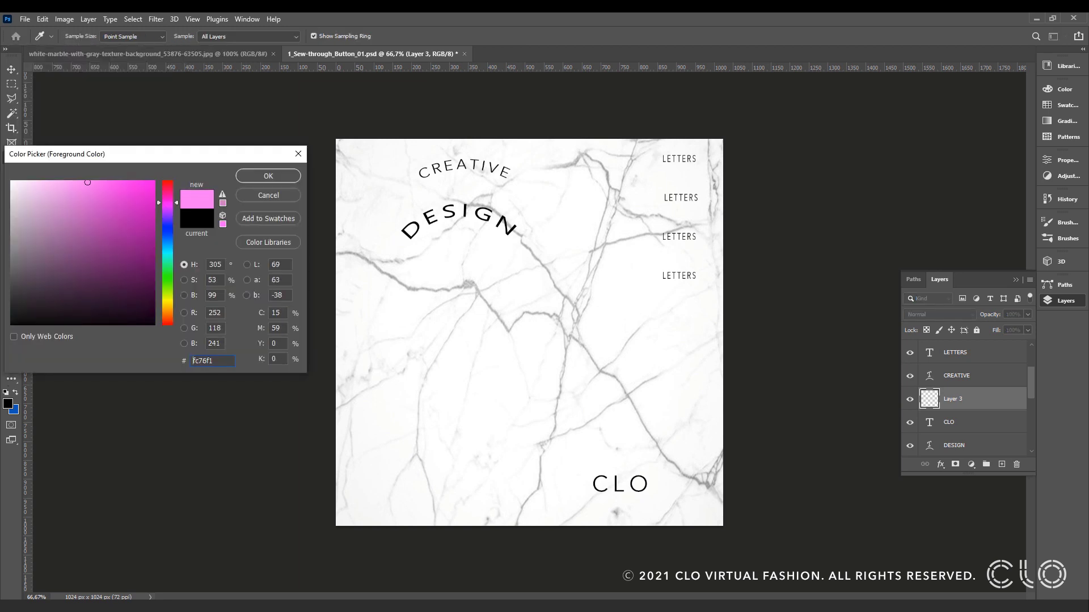
key(Return)
Enlarge the splatter brush to 2520 px and stamp pink speckles twice over the marble on the new layer.
click(82, 36)
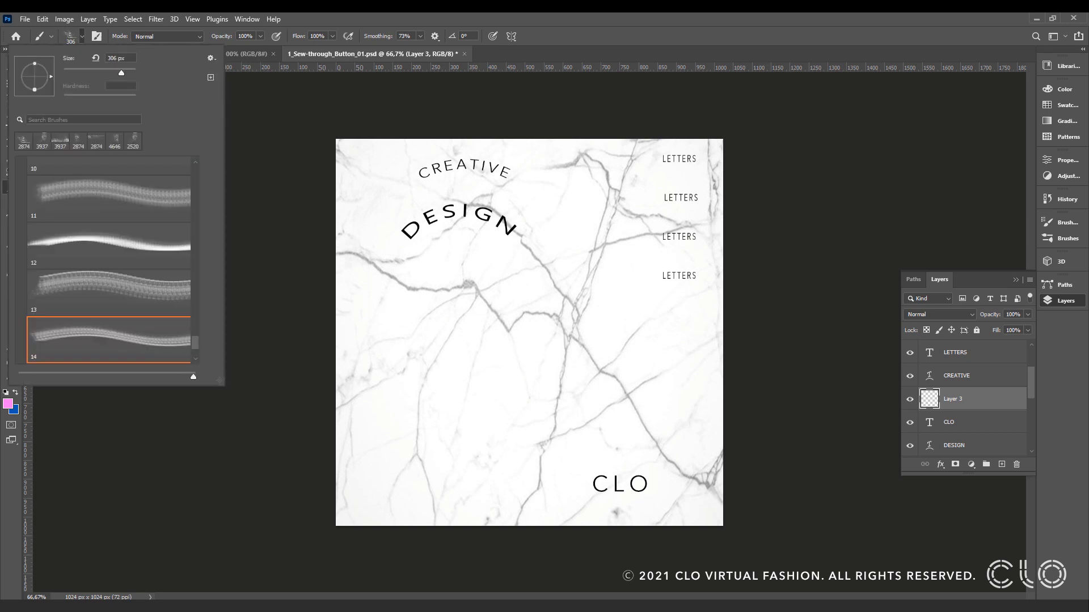
drag(122, 73, 131, 73)
click(439, 269)
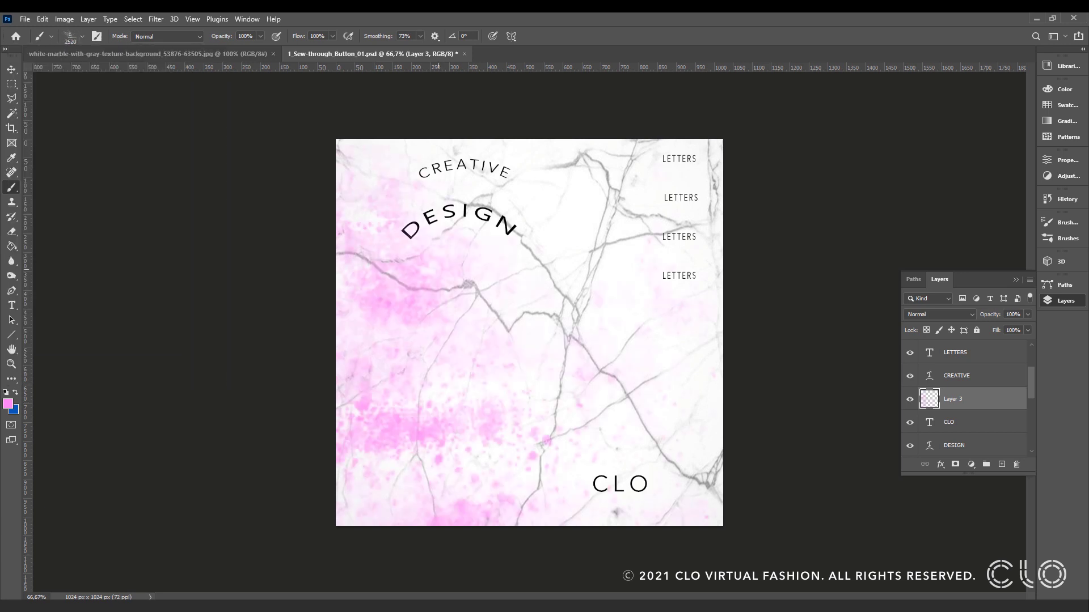
click(438, 269)
key(v)
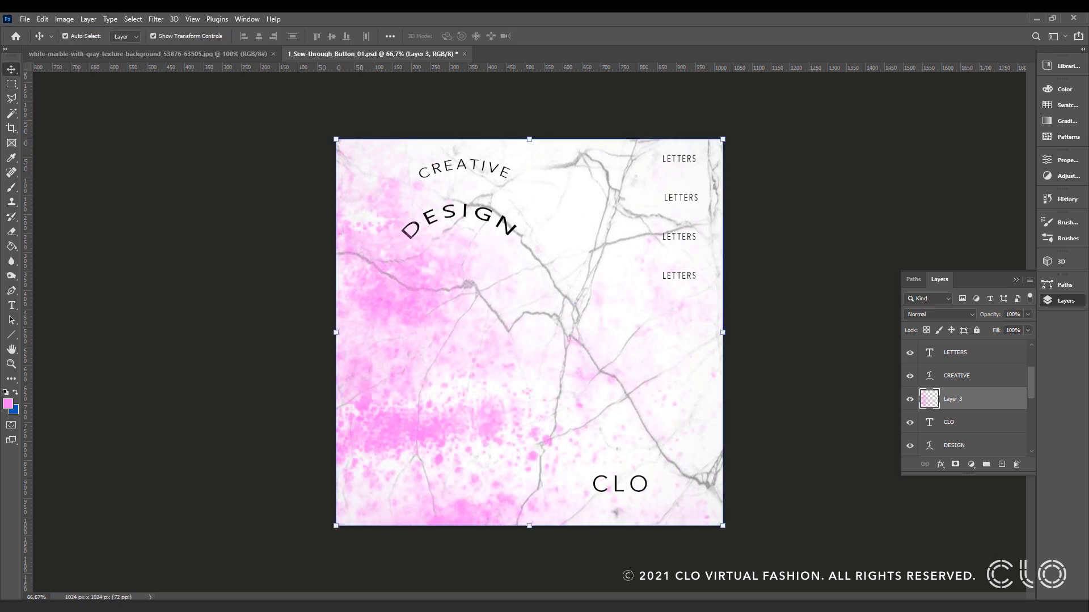
click(166, 163)
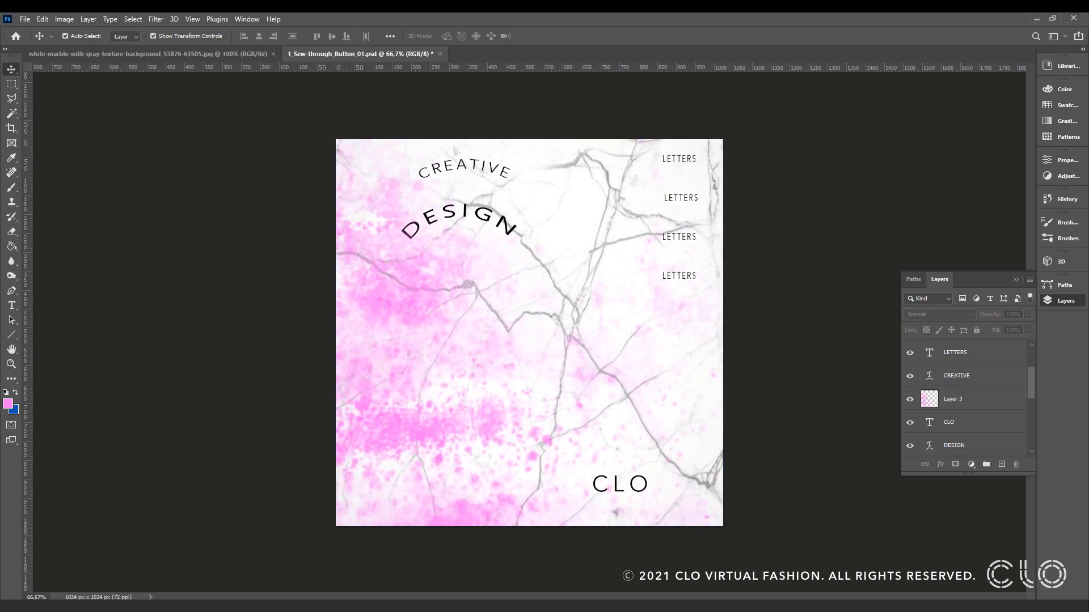
Save the finished button texture to the computer as a JPEG in the YT UV Button folder on the desktop.
scroll(964, 399, down, 10)
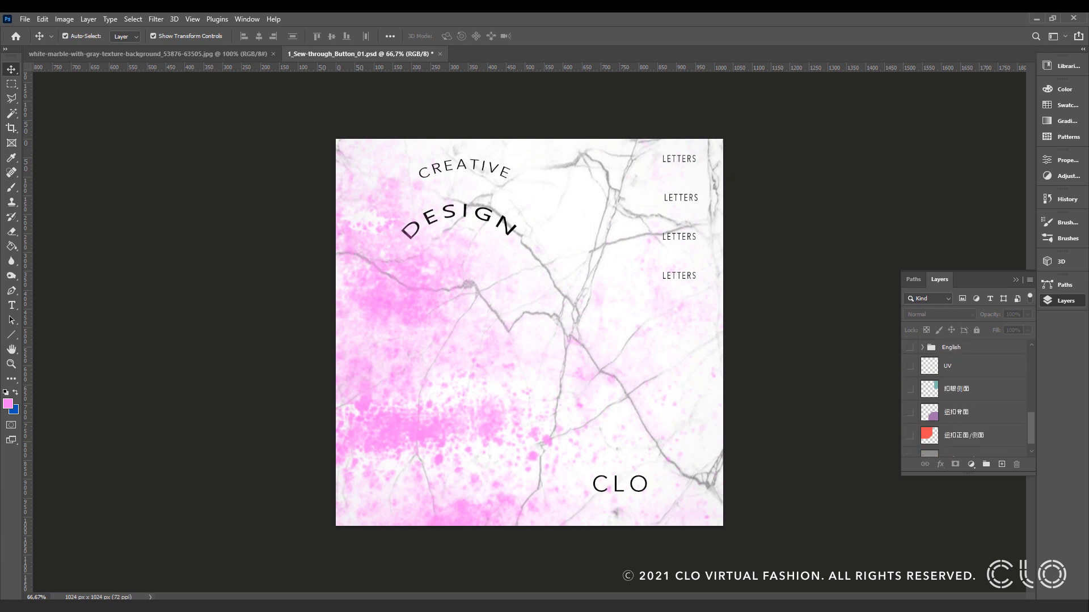
scroll(963, 400, down, 1)
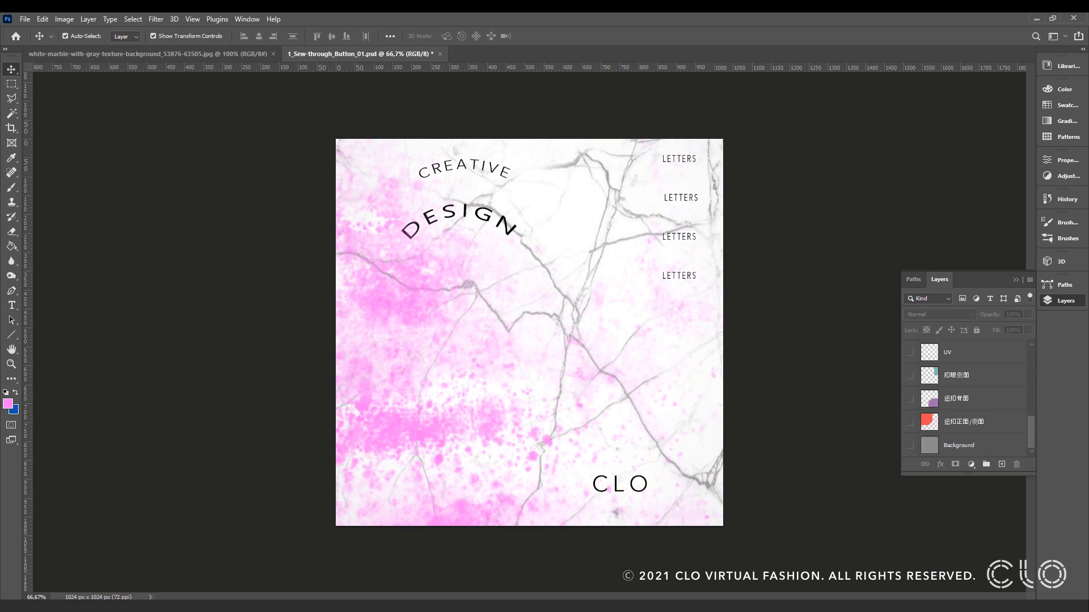
click(25, 18)
click(41, 156)
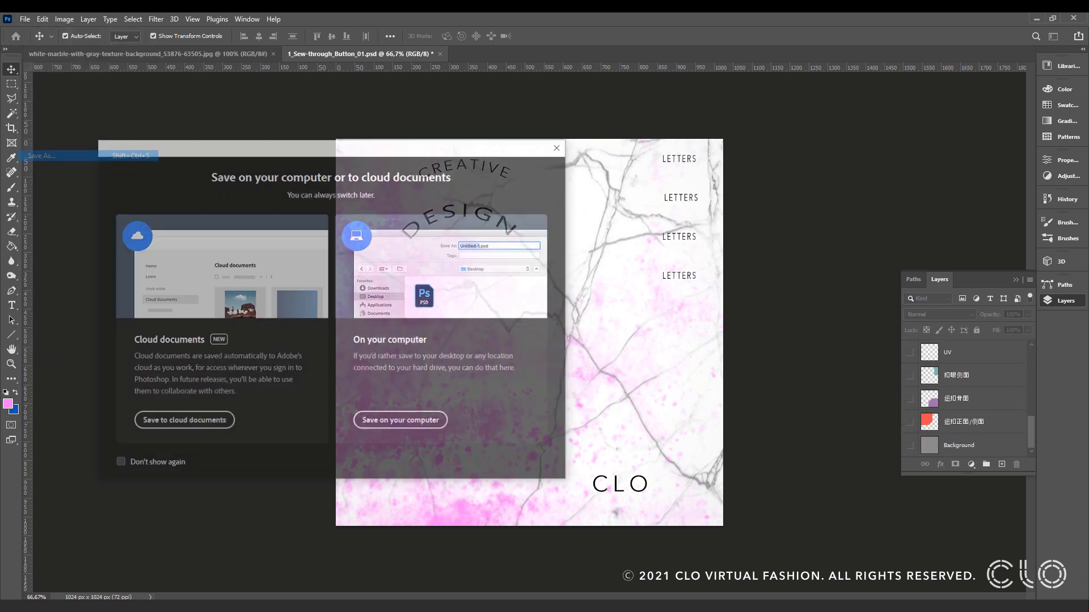
click(400, 419)
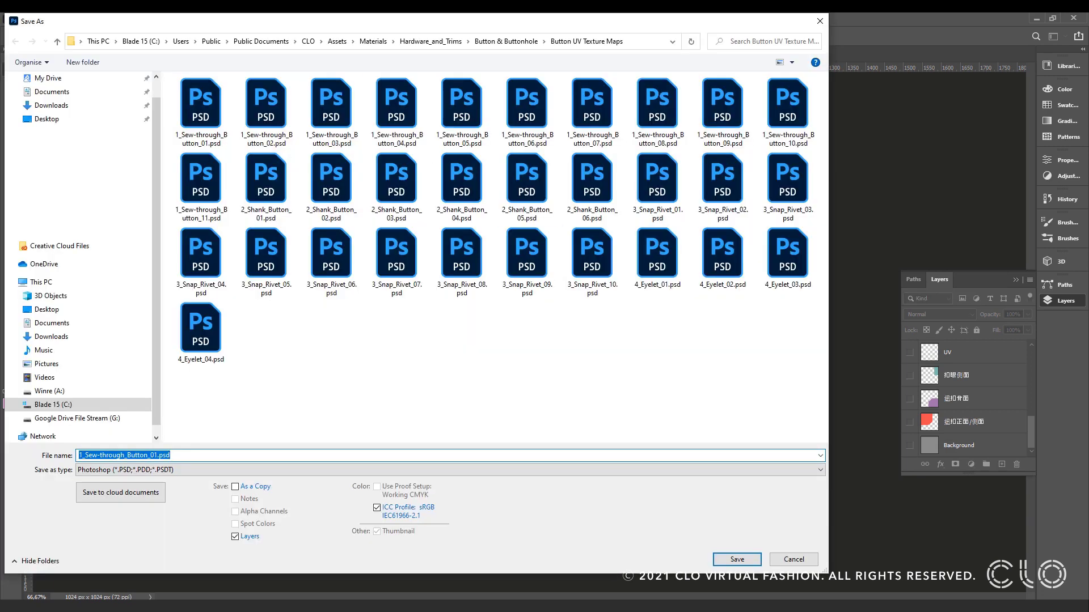
click(46, 118)
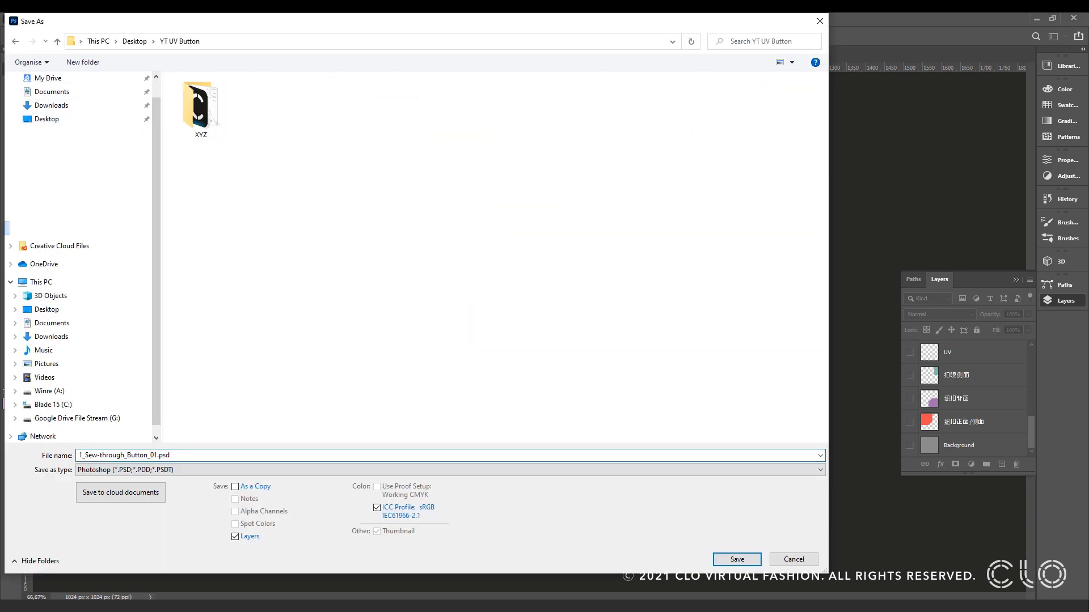
click(451, 470)
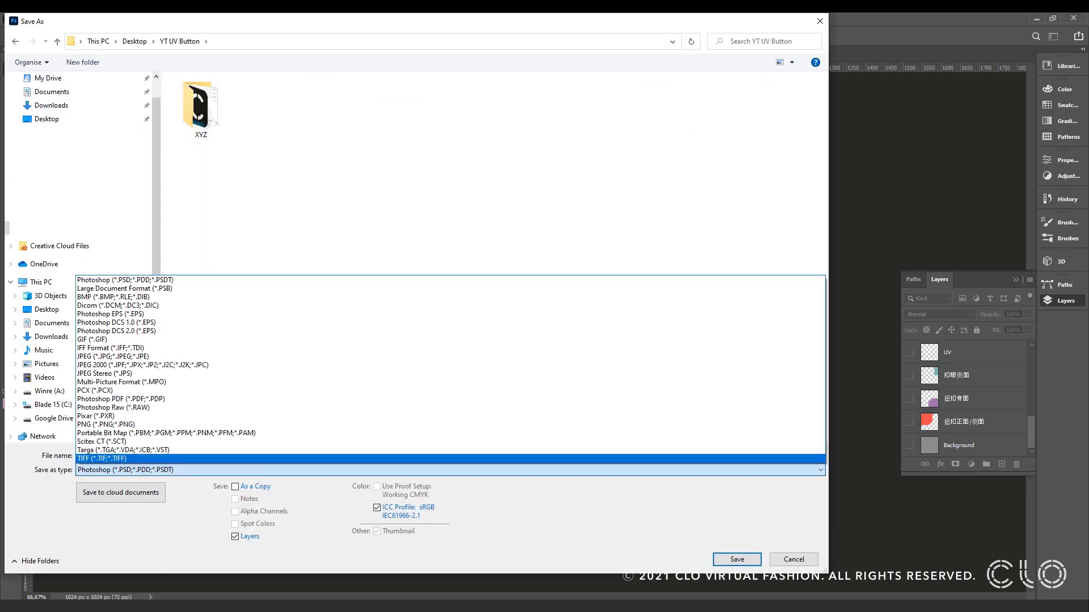
key(Return)
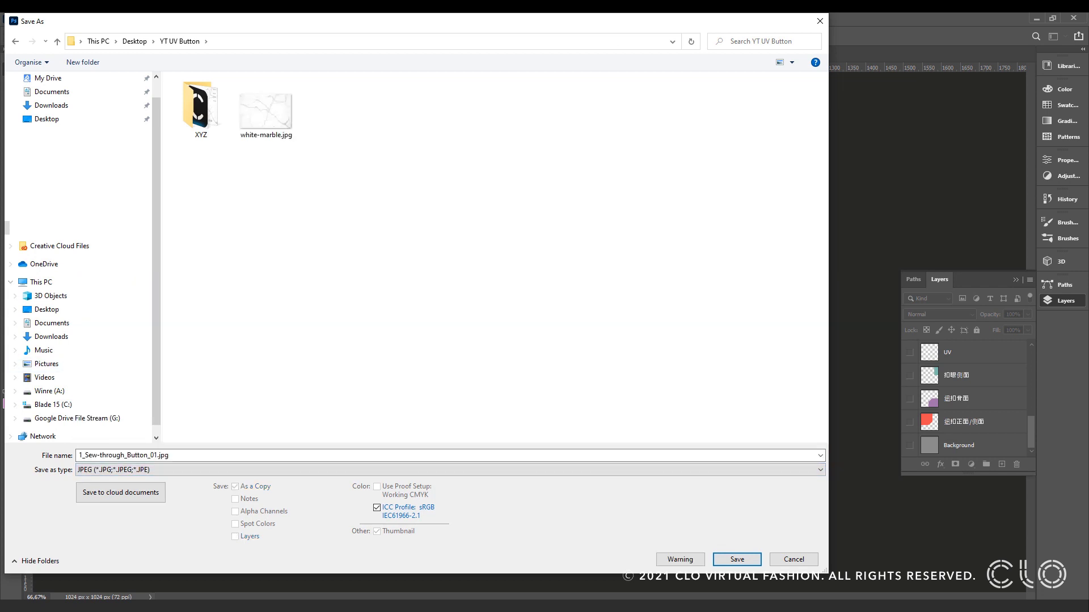
key(ctrl+a)
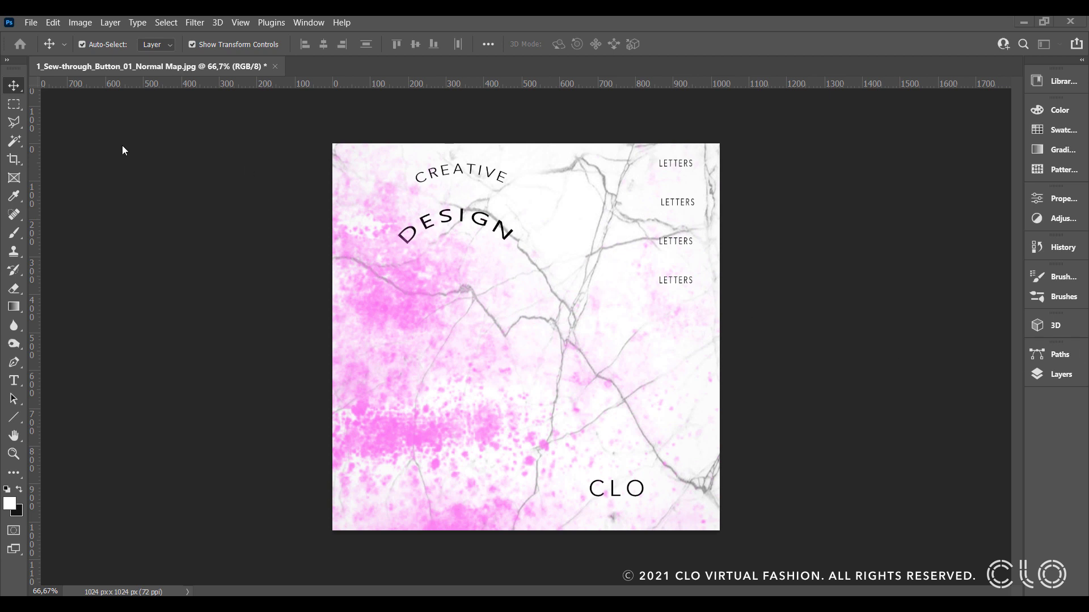
Generate a normal map from the button texture with a blur of 0.2.
click(189, 22)
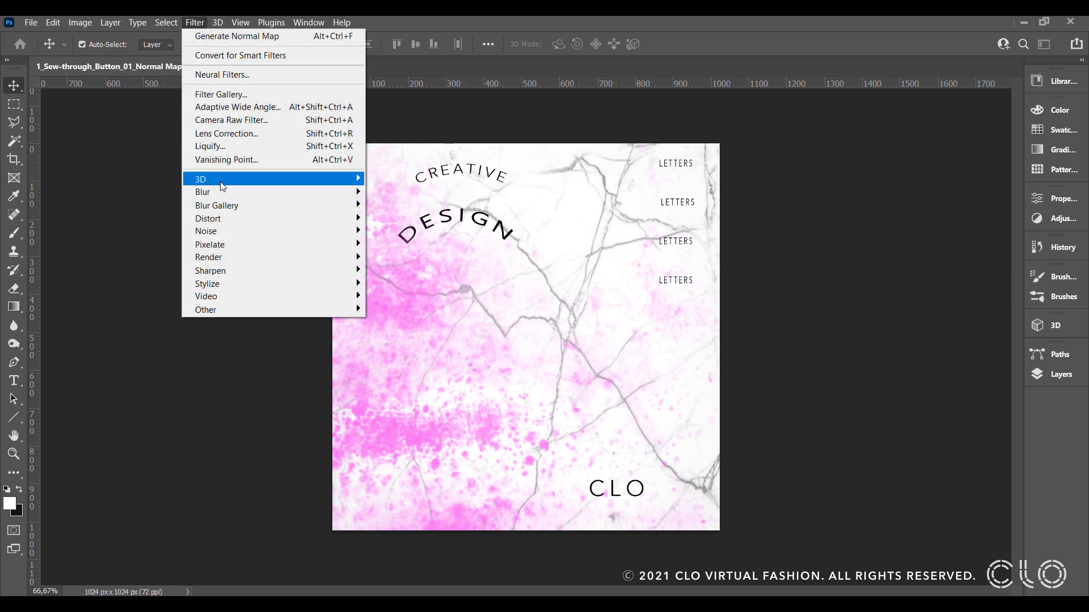
mouse_move(311, 184)
click(430, 193)
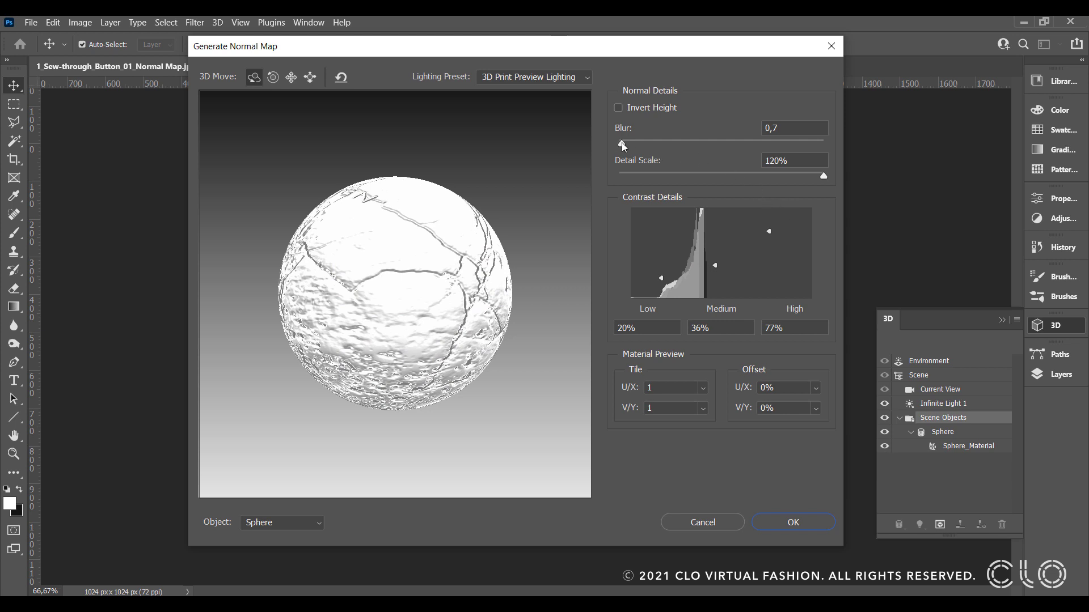
mouse_move(624, 142)
mouse_down()
mouse_move(635, 144)
mouse_move(620, 144)
mouse_up()
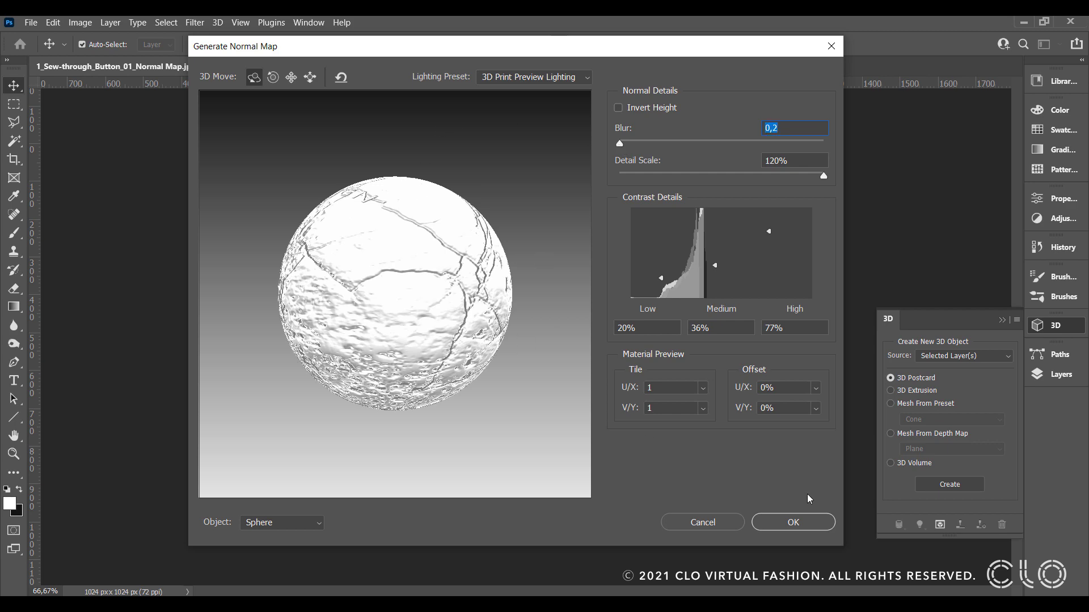
click(816, 525)
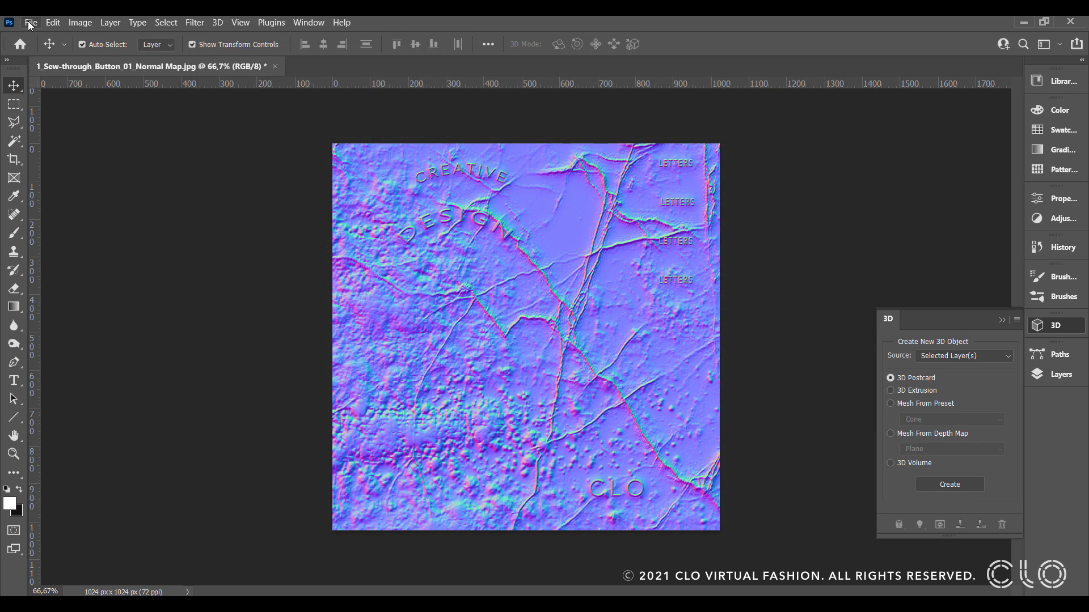
Save the normal map to the computer as 1_Sew-through_Button_01_Normal Map.jpg in the XYZ folder, accepting the JPEG options.
click(31, 22)
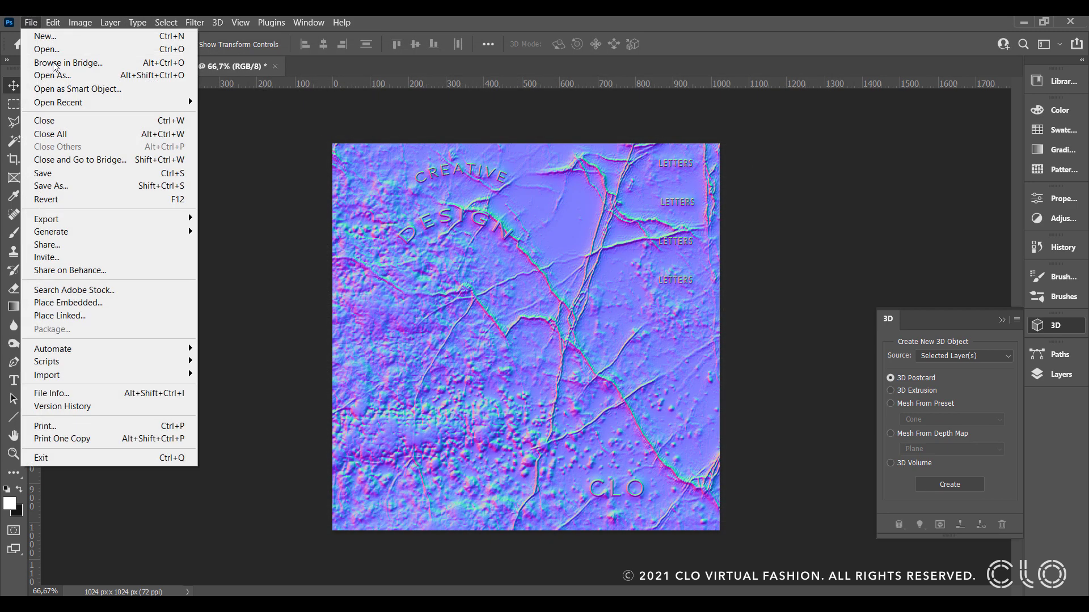
click(84, 188)
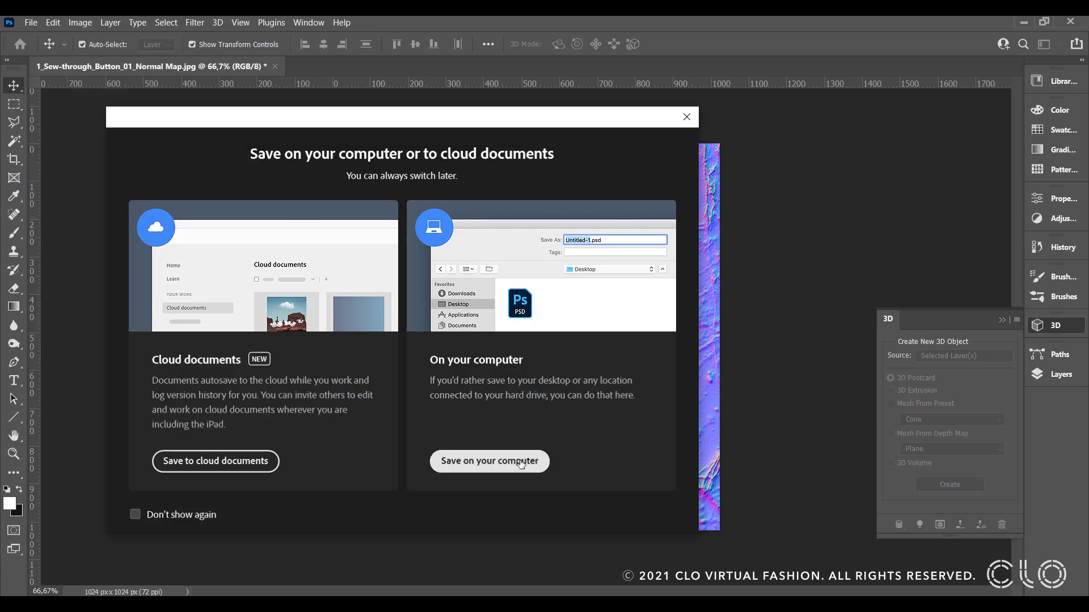
click(489, 459)
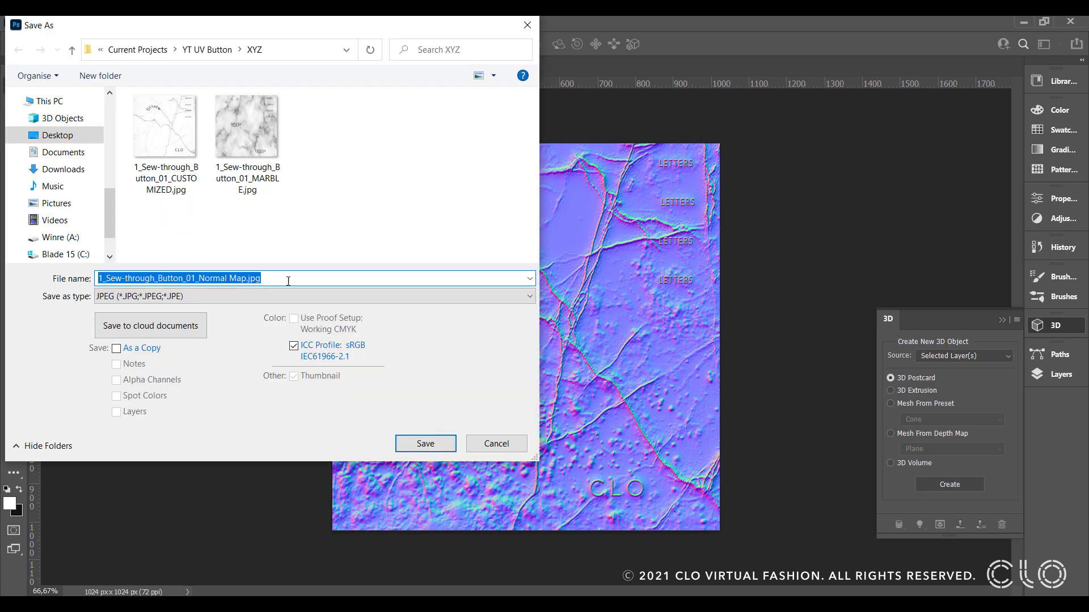
click(288, 278)
click(434, 446)
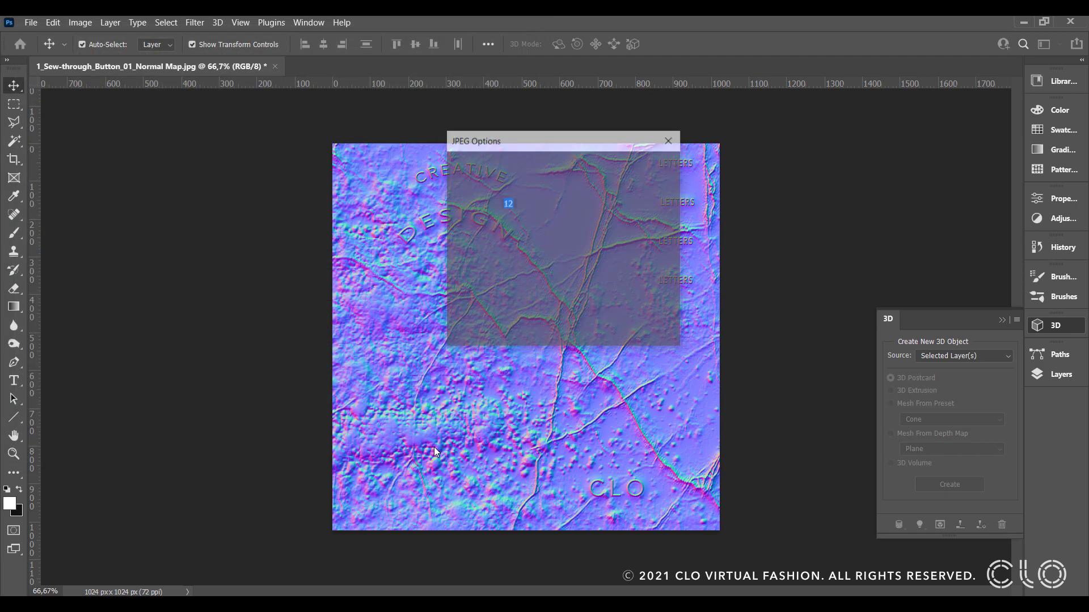
click(646, 167)
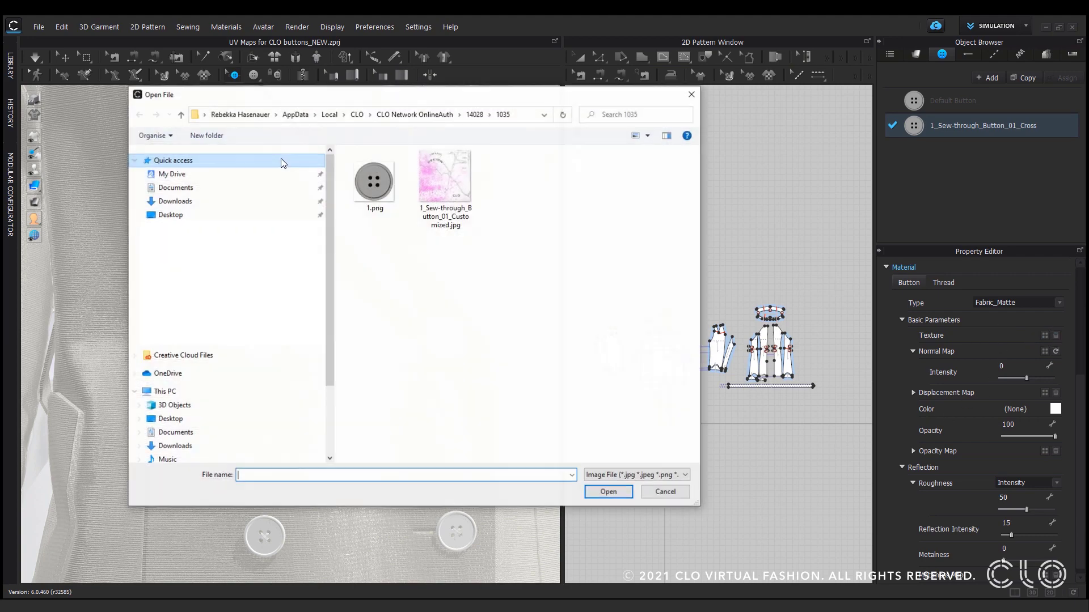
Switch to CLO and apply 1_Sew-through_Button_01_Customized.jpg as the texture of the 1_Sew-through_Button_01_Cross button.
click(445, 181)
click(608, 491)
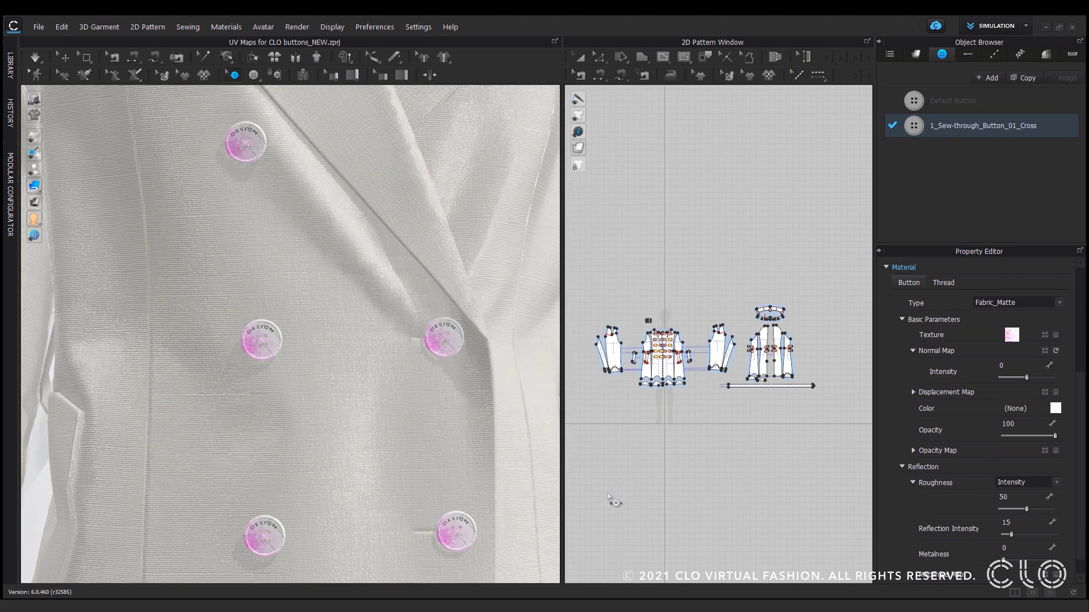
scroll(241, 326, up, 5)
scroll(263, 352, up, 2)
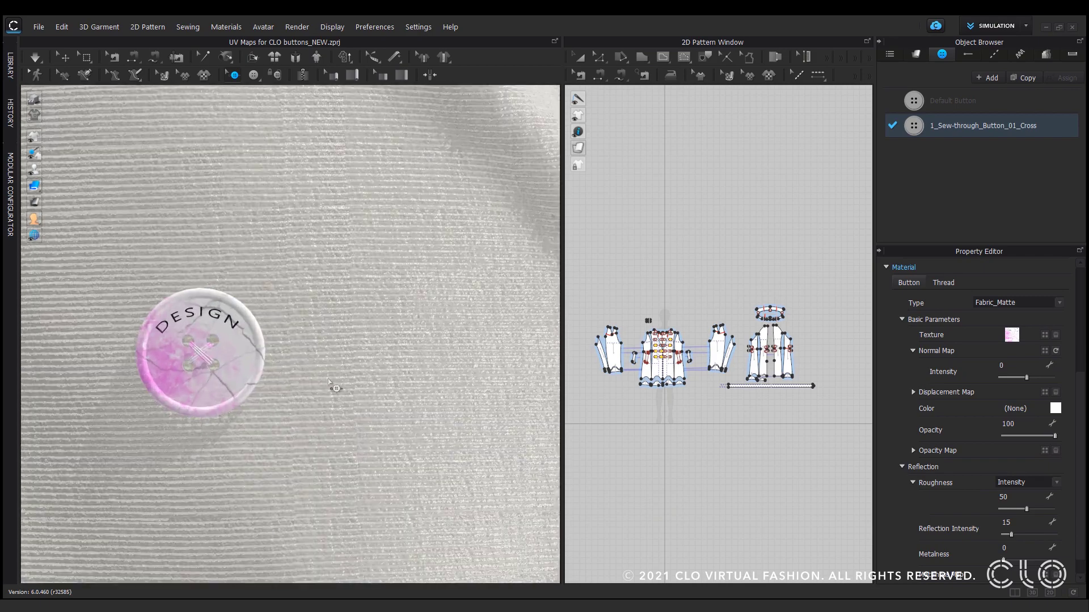
right_drag(326, 377, 358, 380)
middle_drag(321, 368, 431, 369)
key(q)
scroll(334, 360, up, 3)
mouse_move(431, 369)
right_down()
mouse_move(414, 369)
mouse_move(425, 369)
right_up()
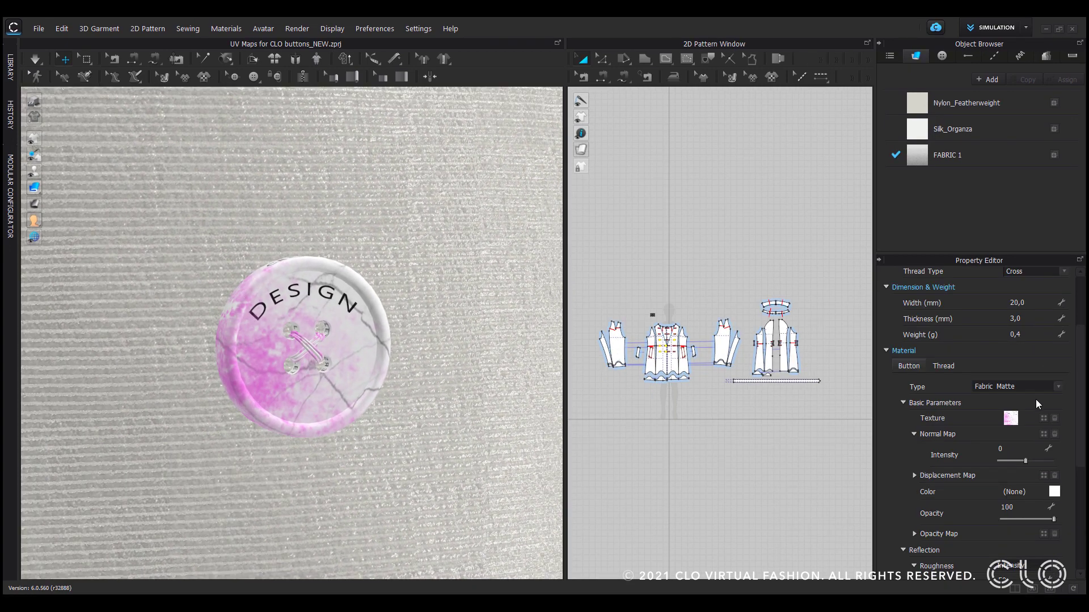
Load 1_Sew-through_Button_01_Normal Map.jpg from the XYZ folder as the button's normal map.
click(1044, 434)
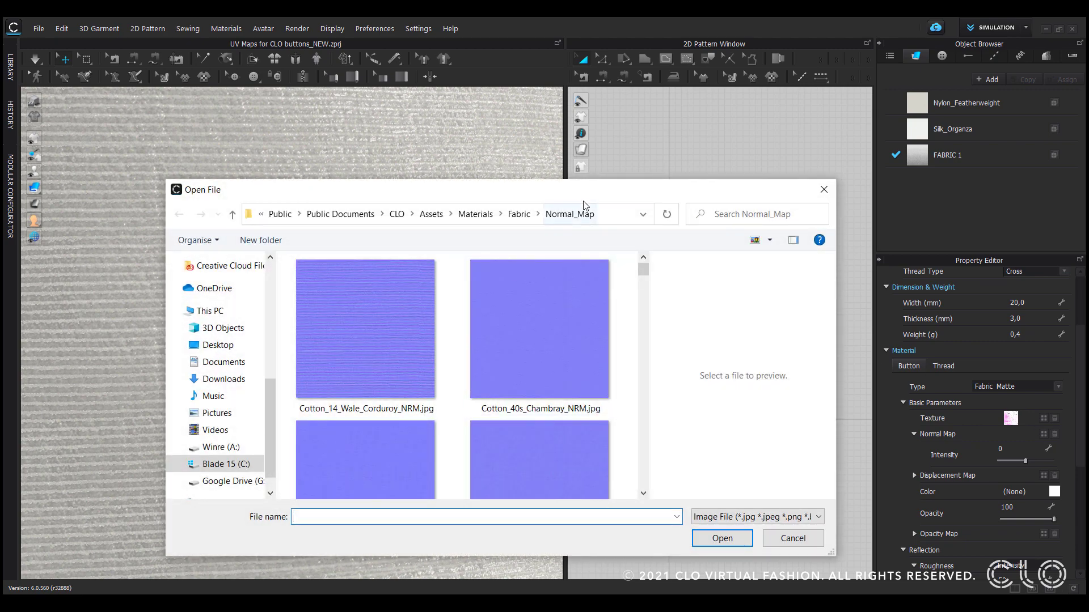
click(614, 214)
key(BackSpace)
text(C:\Users\rebek\Desktop\Current Projects\YT UV Button\XYZ)
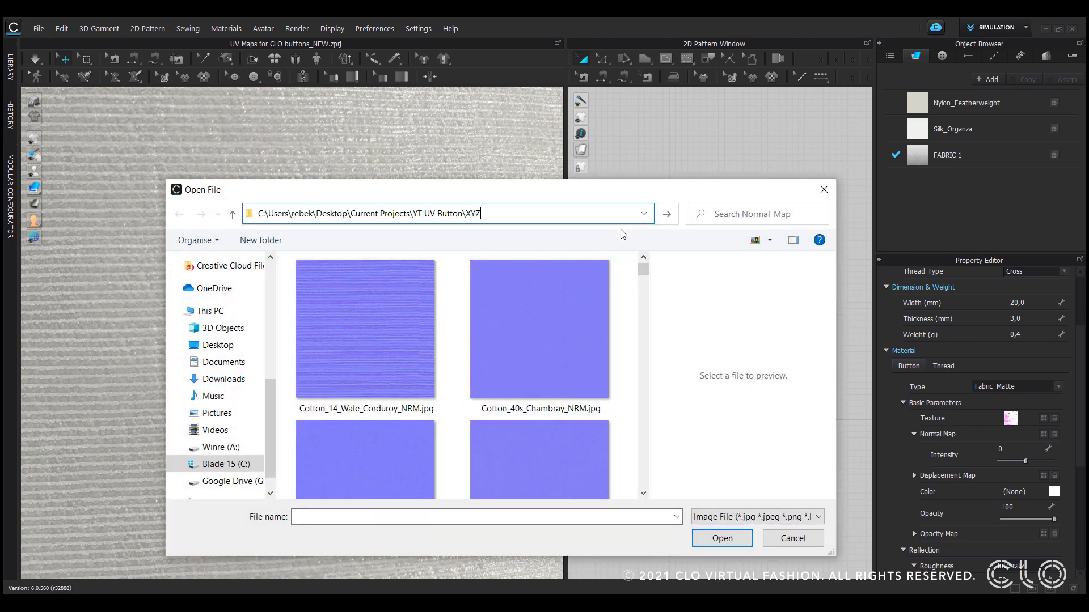
key(Return)
click(516, 306)
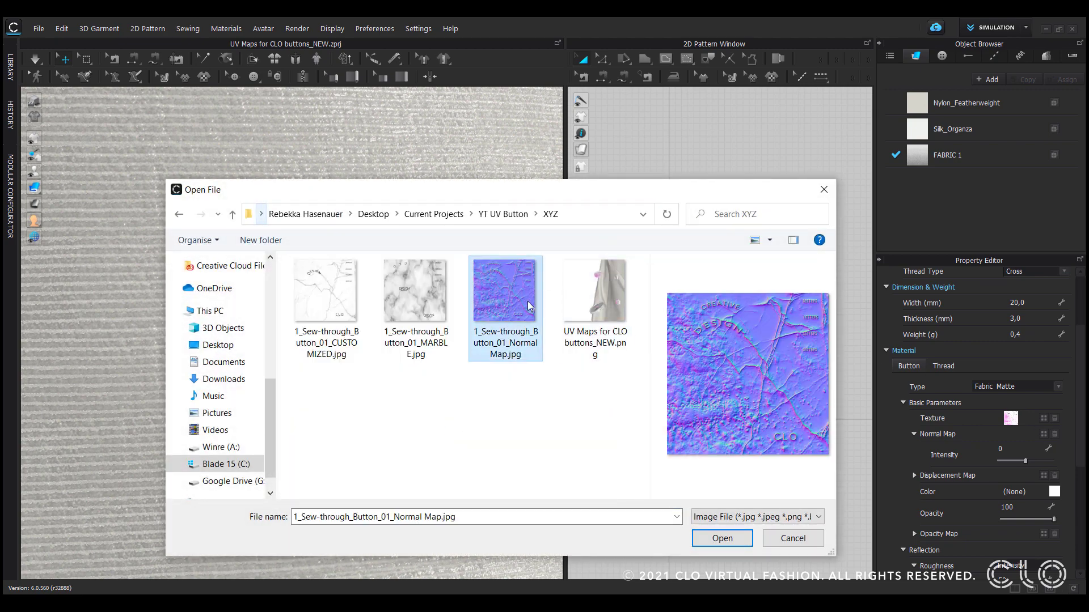
click(721, 538)
Set the intensity of the button's normal map to -1.
mouse_move(1029, 463)
mouse_down()
mouse_move(1005, 464)
mouse_move(1043, 464)
mouse_move(1014, 464)
mouse_up()
double_click(1015, 449)
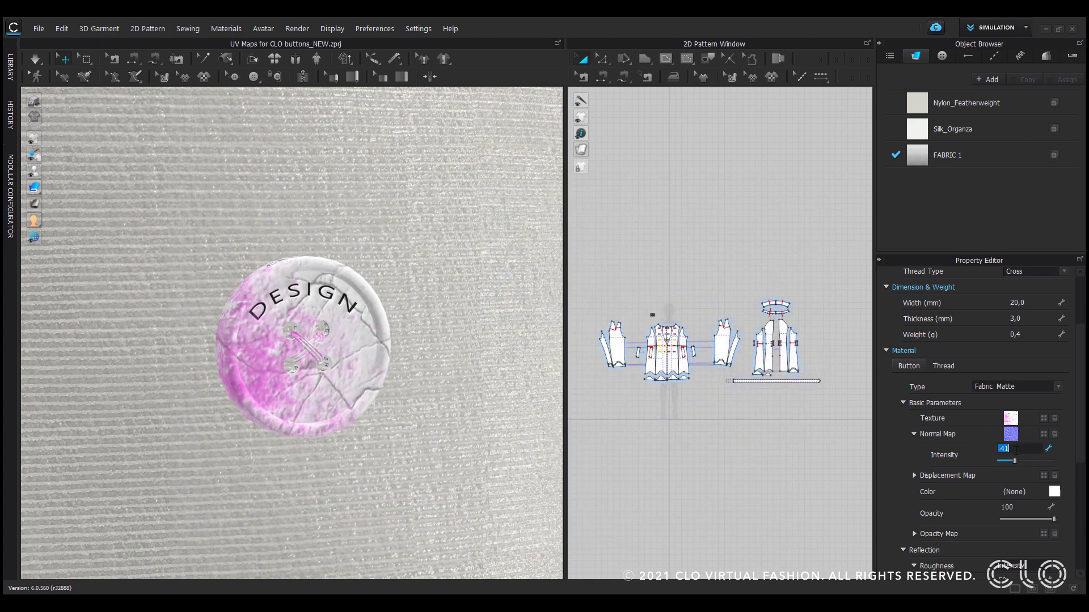
text(-1)
key(Return)
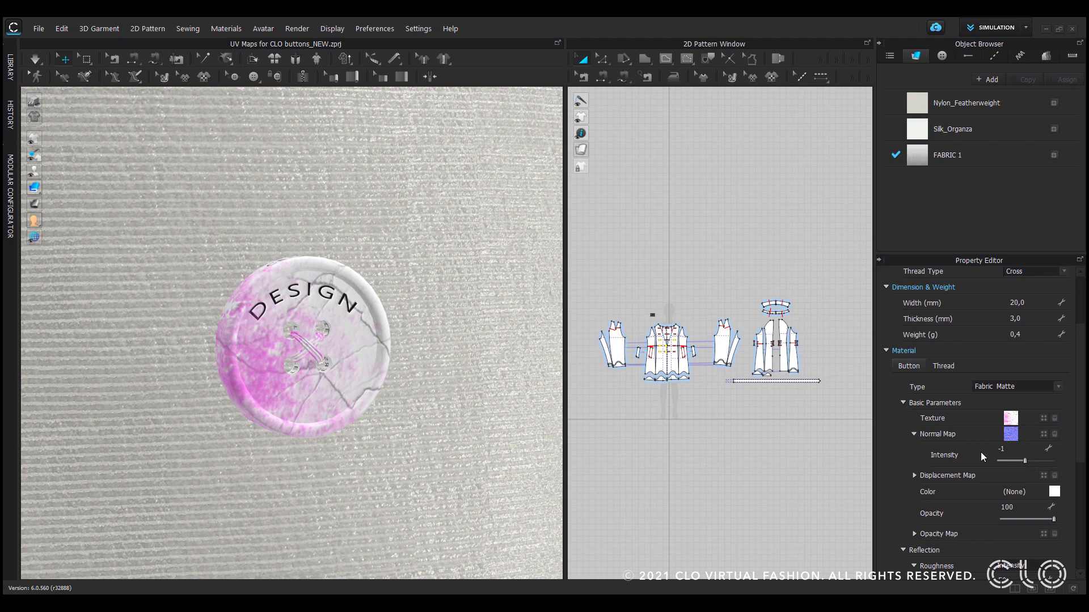
Stop the thread from using the button's material, and remove the thread's texture and normal map.
scroll(335, 394, up, 2)
mouse_move(333, 391)
right_down()
mouse_move(343, 351)
mouse_move(297, 360)
mouse_move(344, 387)
right_up()
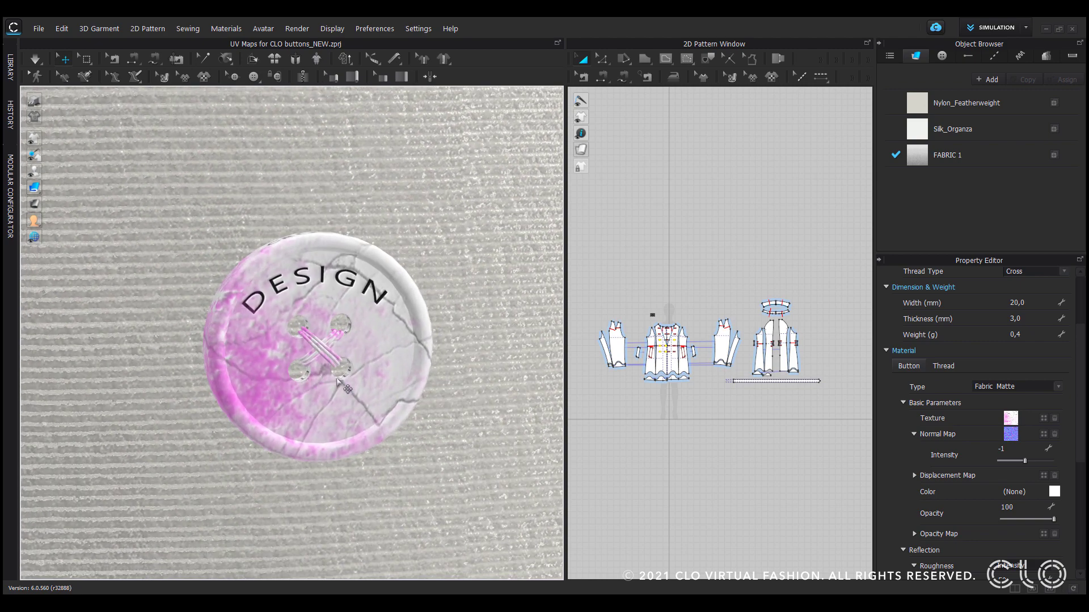
click(945, 366)
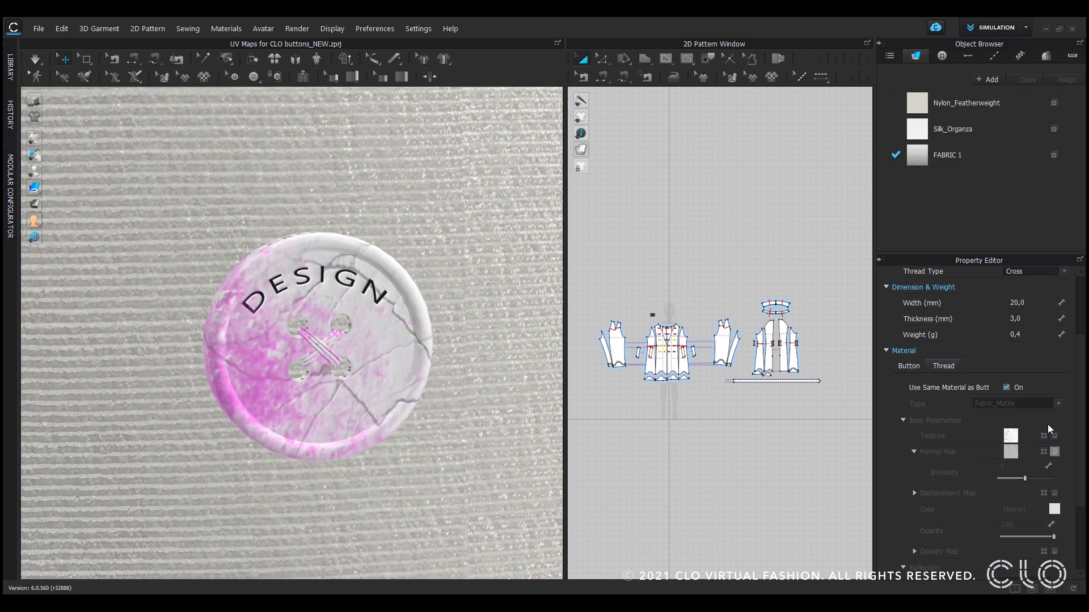
click(1005, 386)
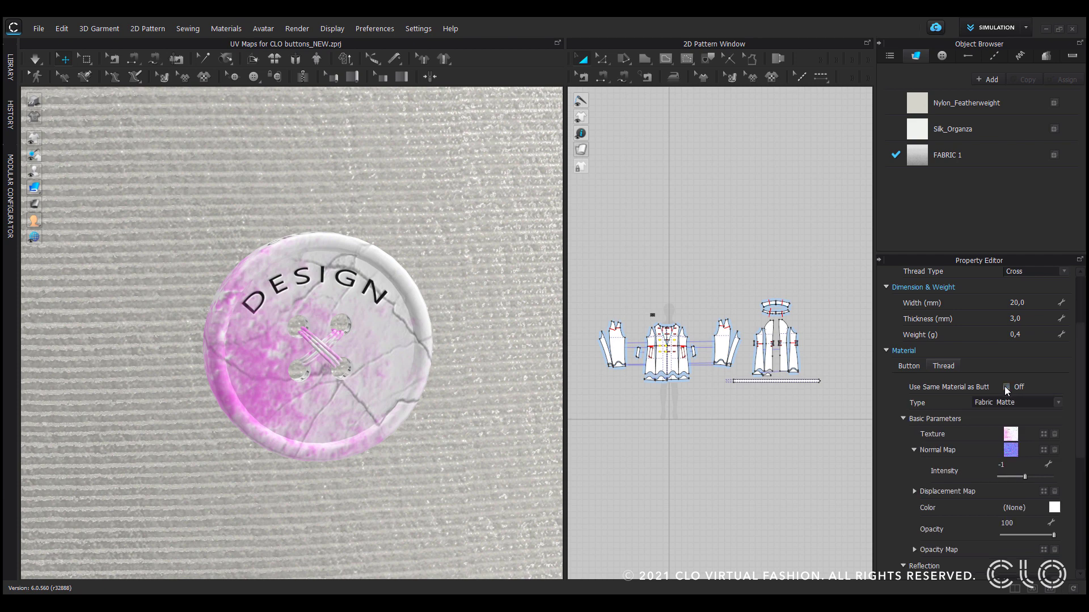
click(1054, 434)
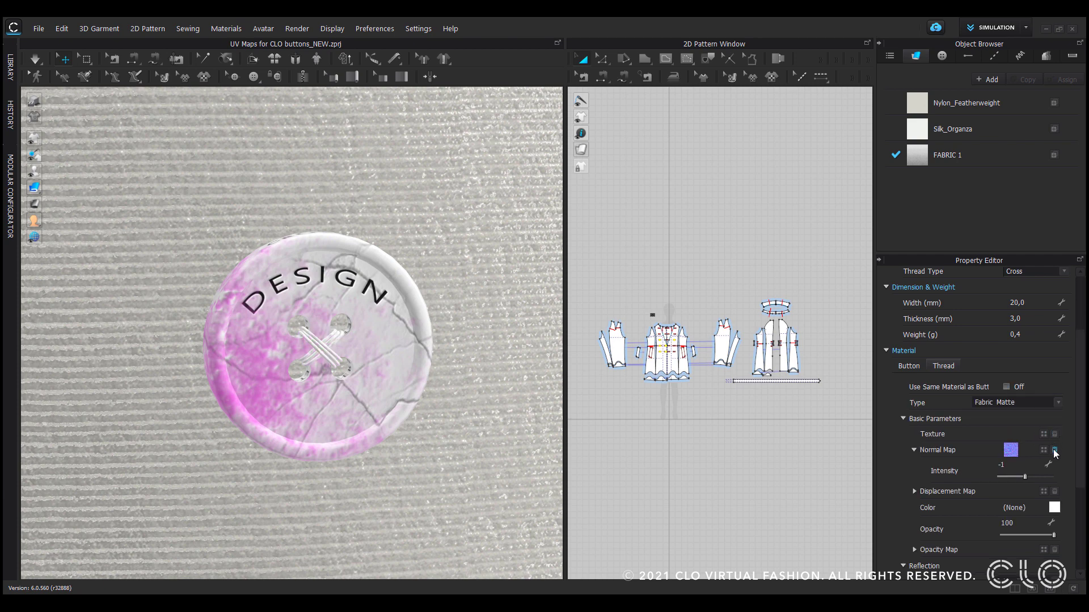
click(1055, 451)
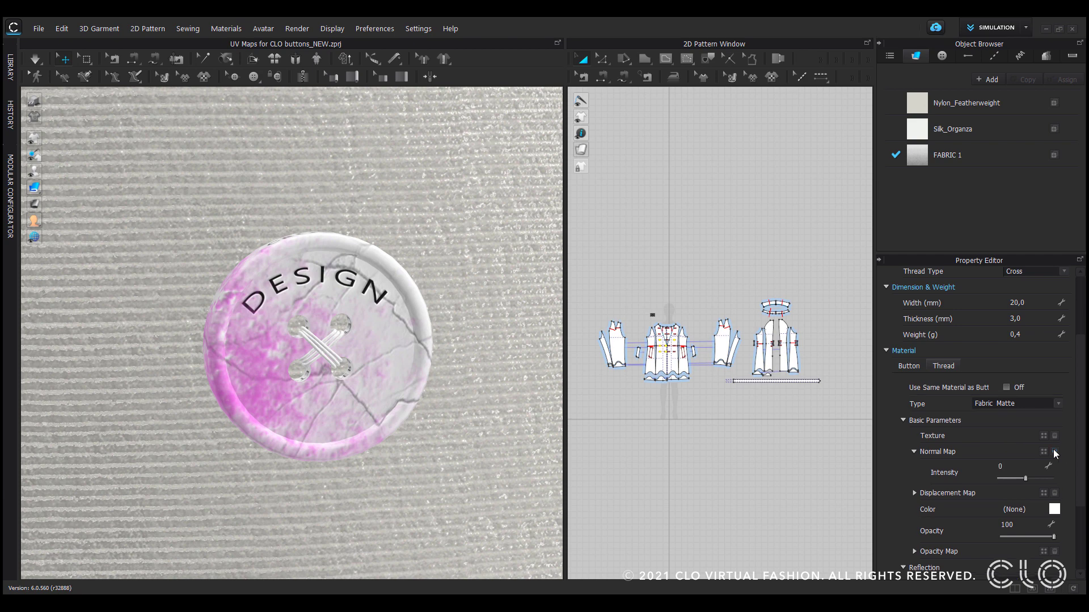
Set the thread's color to a light pink (F599EF) that matches the button's marbling.
click(1054, 510)
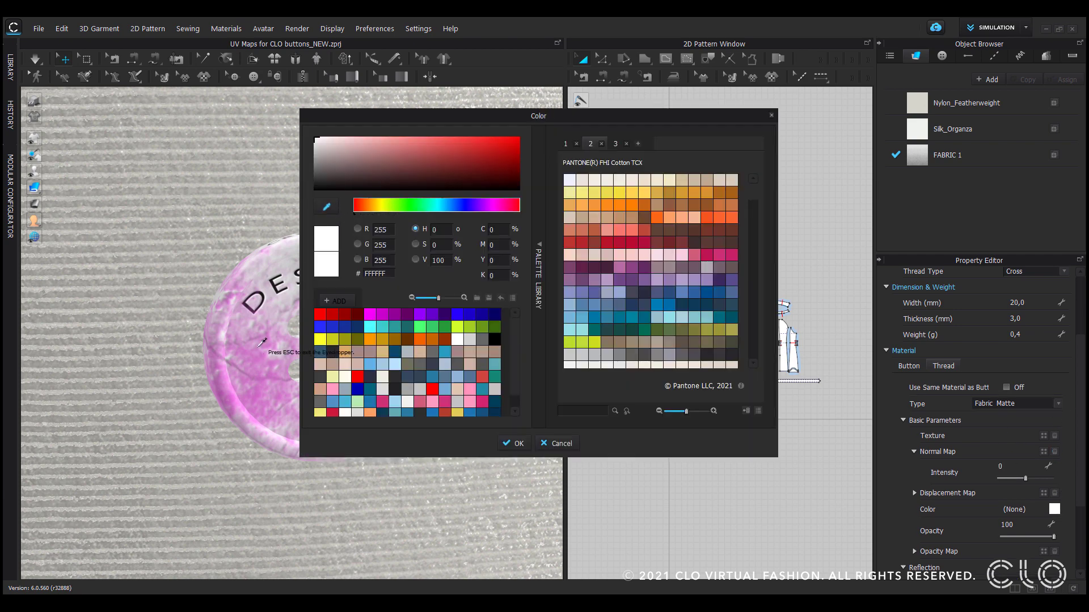
drag(442, 115, 581, 121)
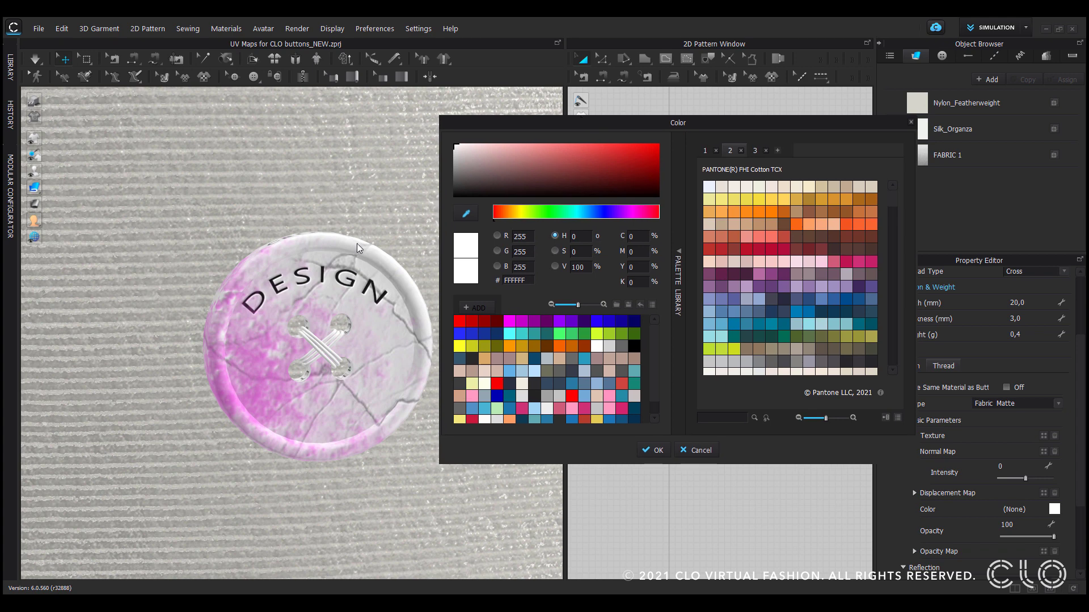
click(259, 365)
click(569, 162)
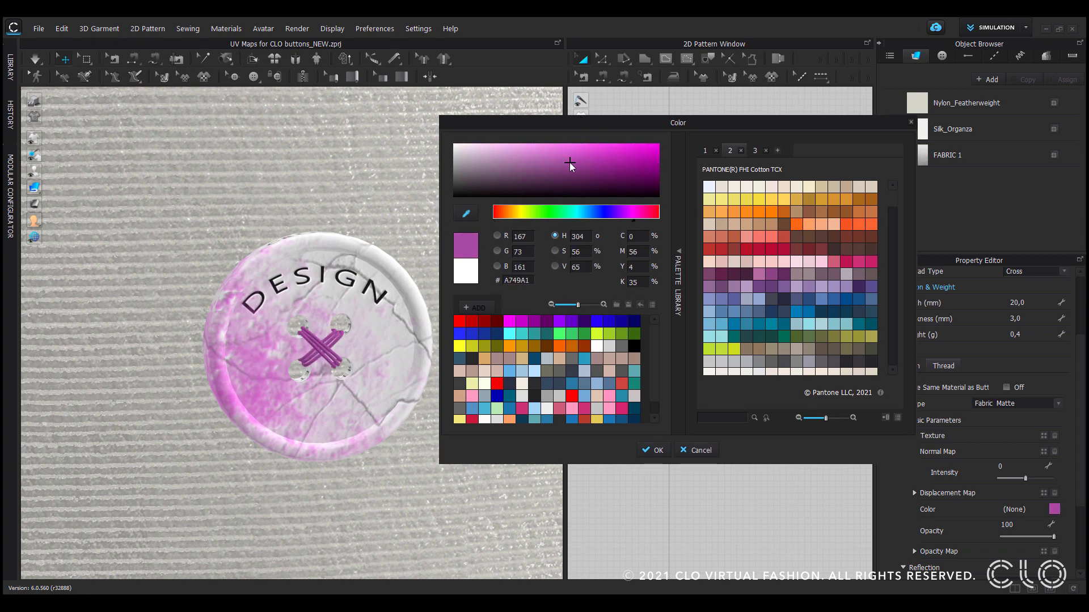
click(531, 147)
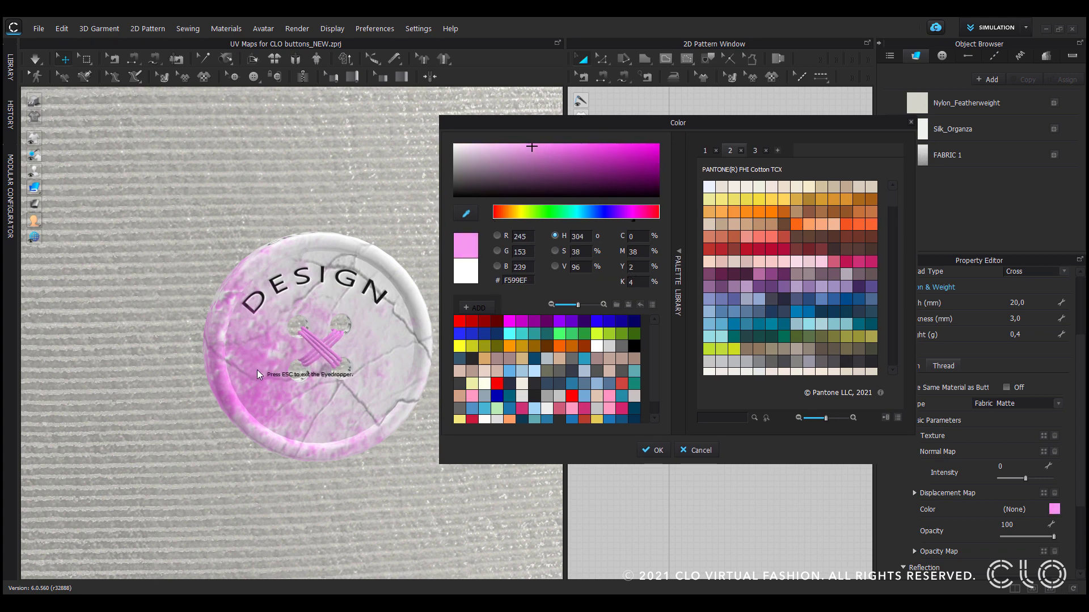
click(655, 450)
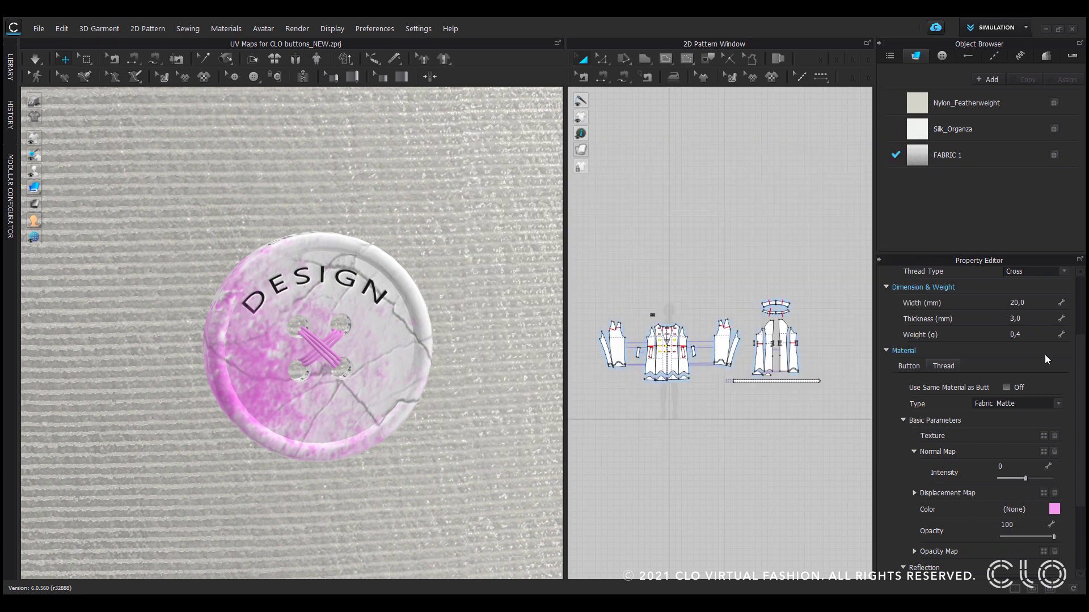
Set the button's material type to Plastic and its reflection intensity to 65.
click(908, 366)
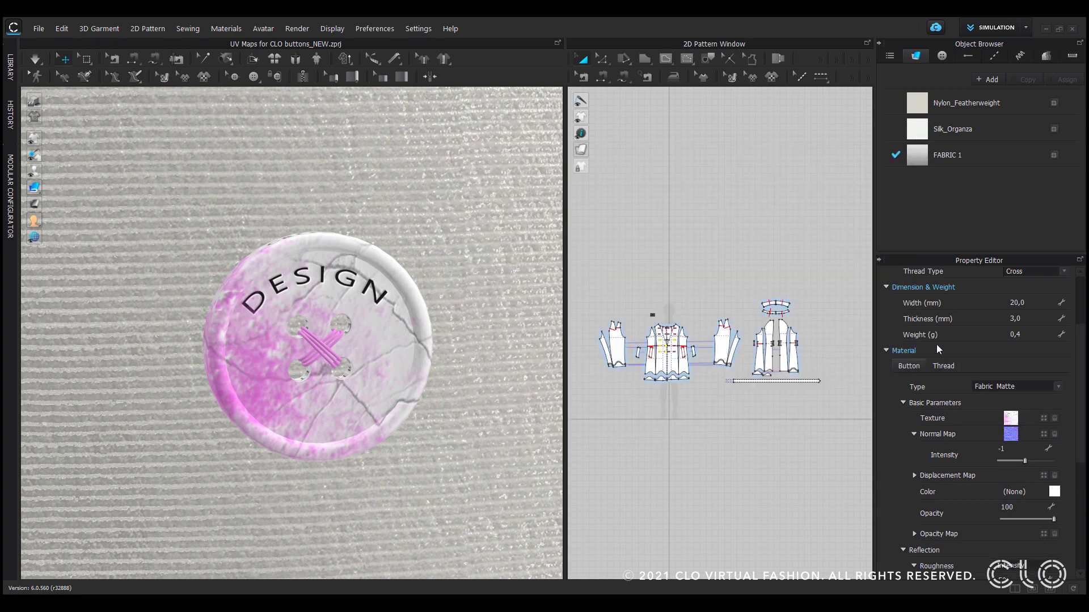
click(1002, 387)
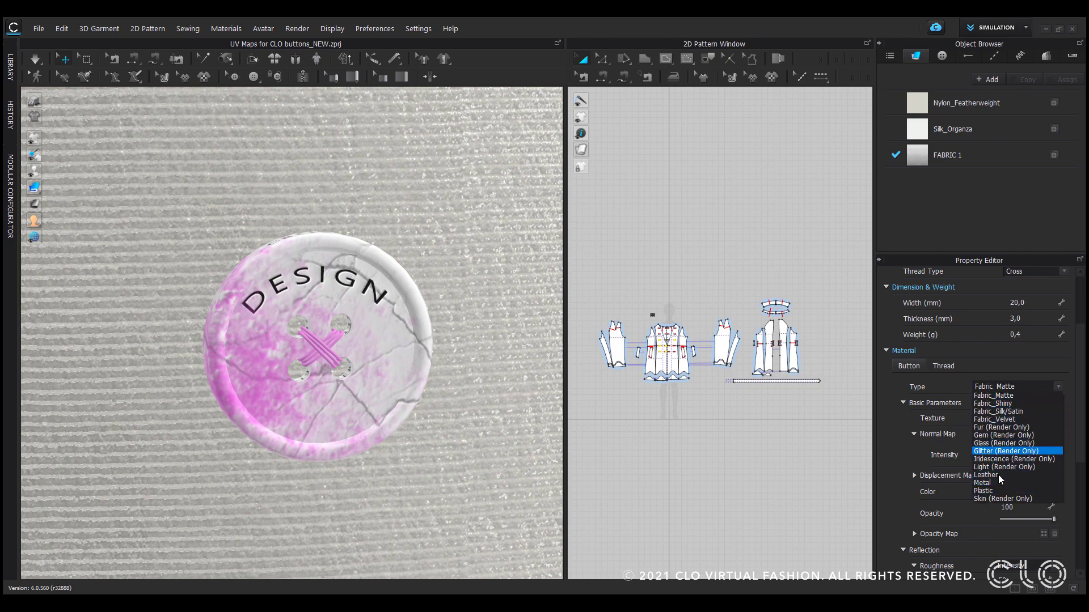
click(990, 491)
right_drag(405, 357, 454, 363)
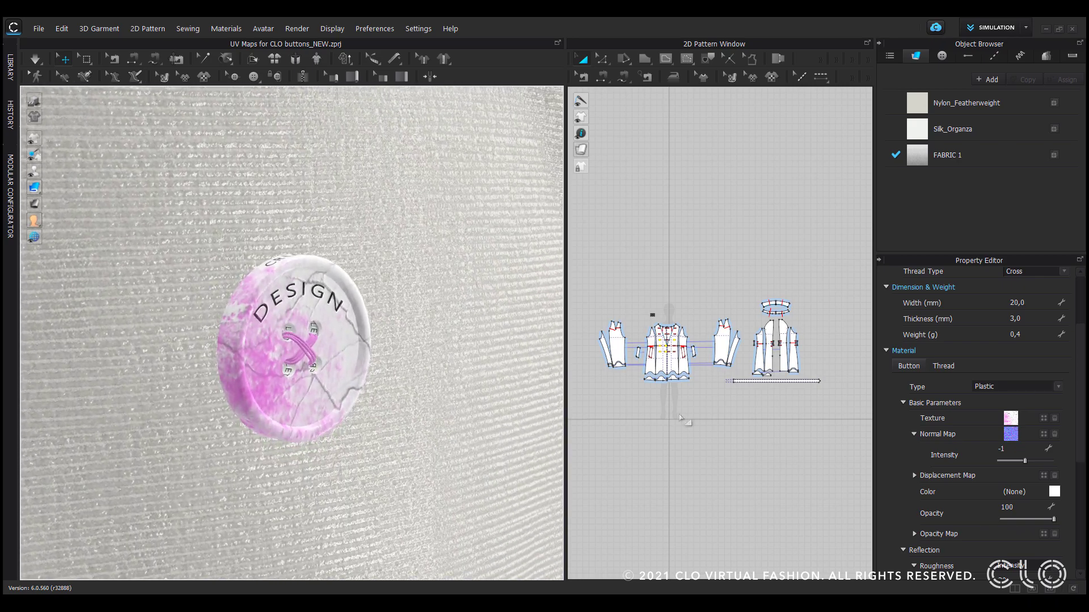
drag(1078, 434, 1085, 535)
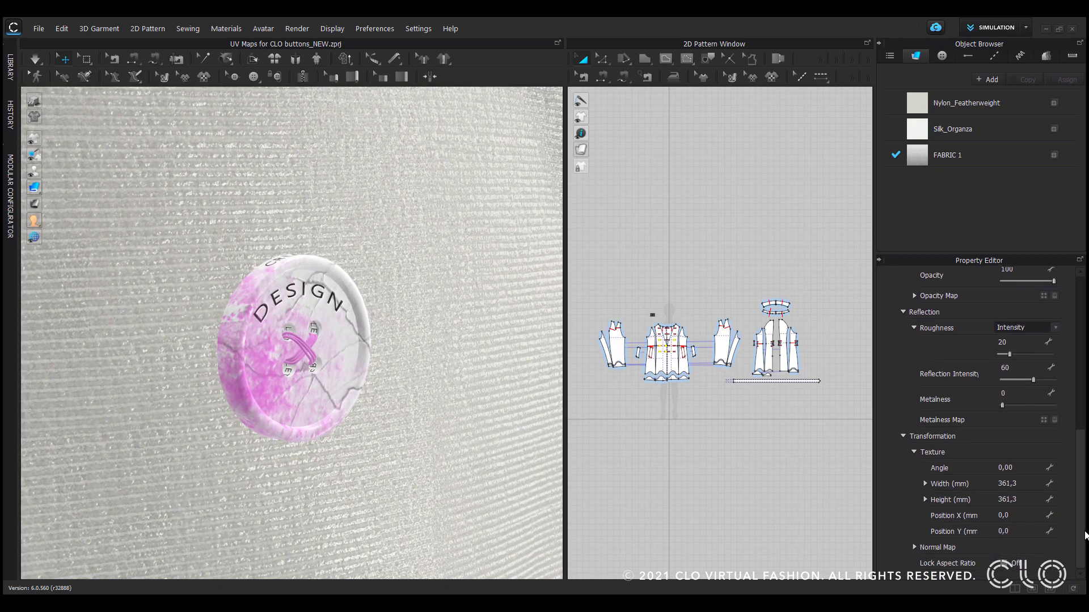
mouse_move(1033, 379)
mouse_down()
mouse_move(1015, 383)
mouse_move(1070, 389)
mouse_move(1013, 388)
mouse_move(1052, 390)
mouse_move(1027, 391)
mouse_move(1037, 390)
mouse_up()
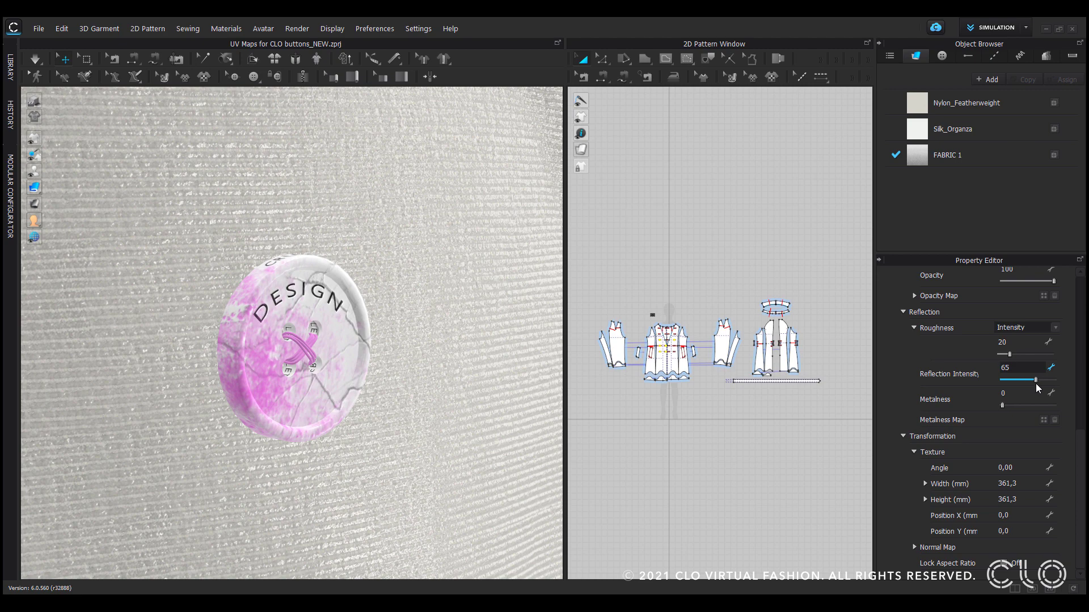
right_drag(441, 309, 394, 284)
Rotate the button's texture to an angle of 5.
click(1024, 468)
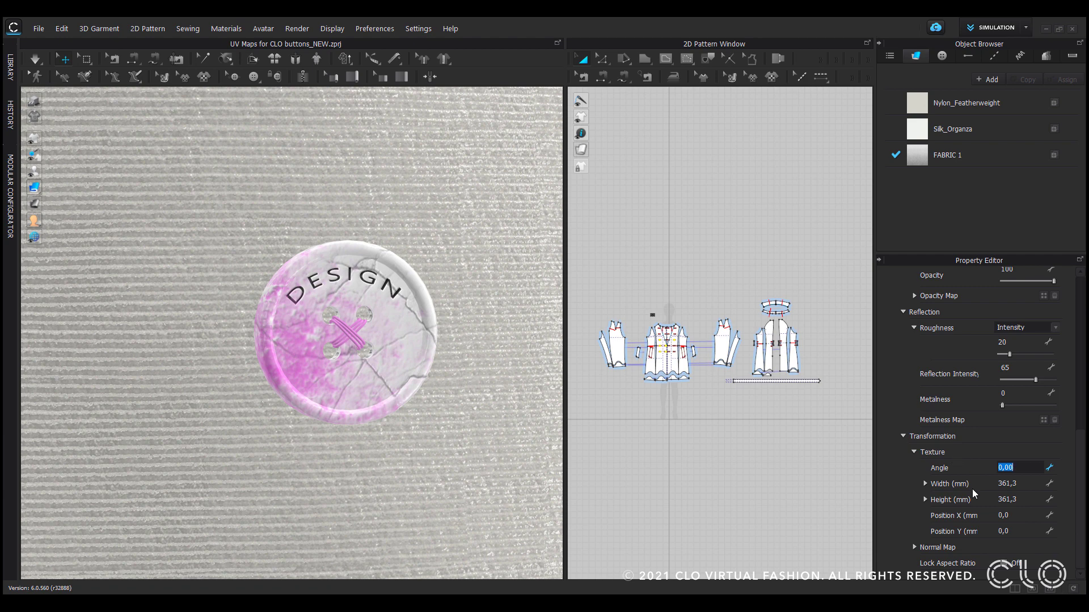
text(5)
key(Return)
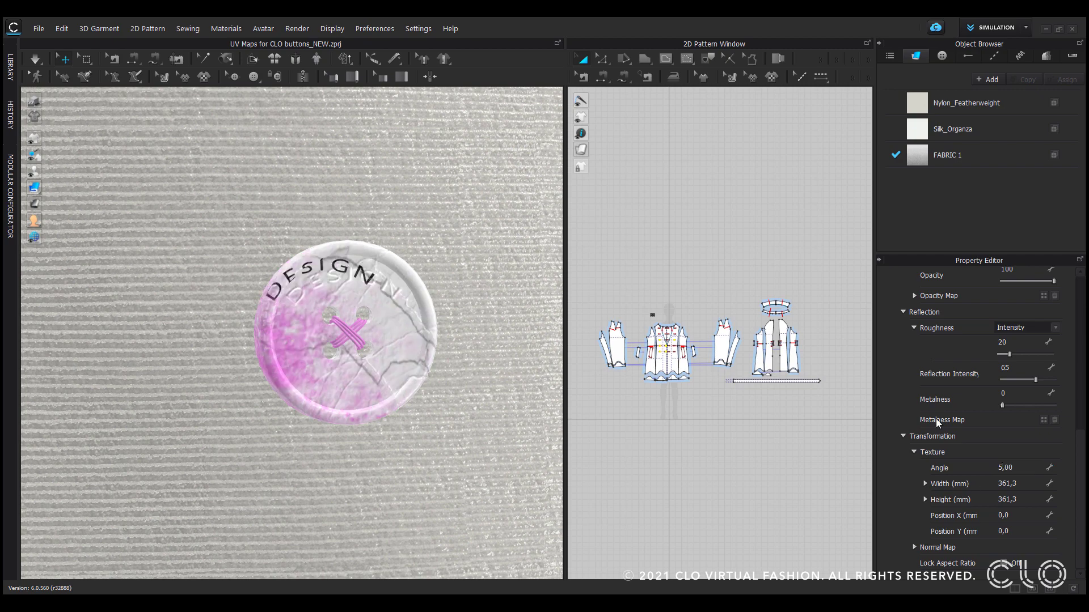
right_drag(462, 342, 385, 337)
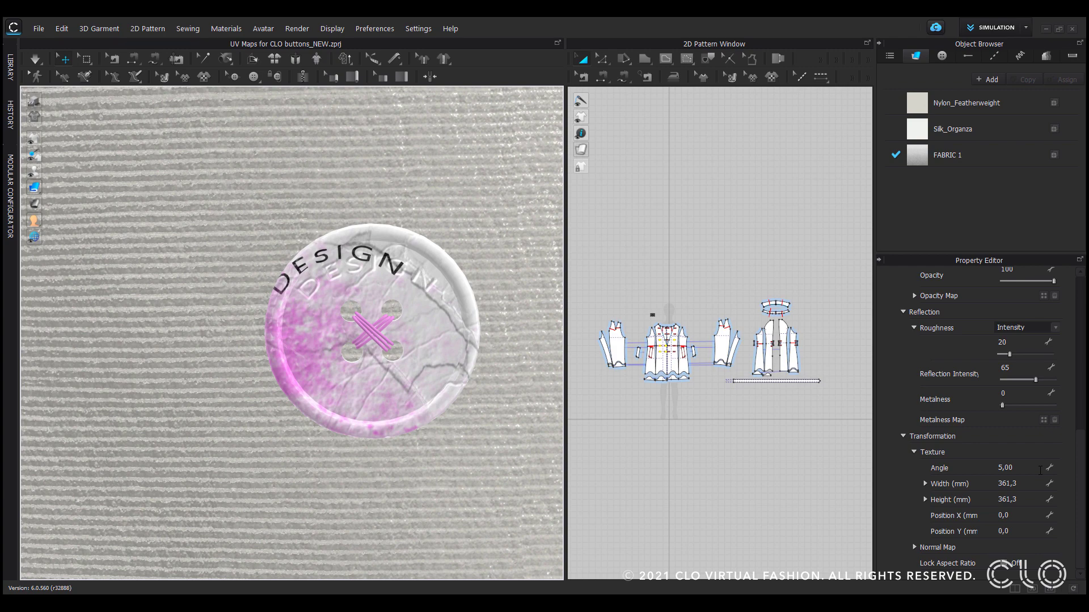
Reset the button texture's angle to 0.
double_click(1039, 468)
text(0)
key(Return)
scroll(395, 385, down, 2)
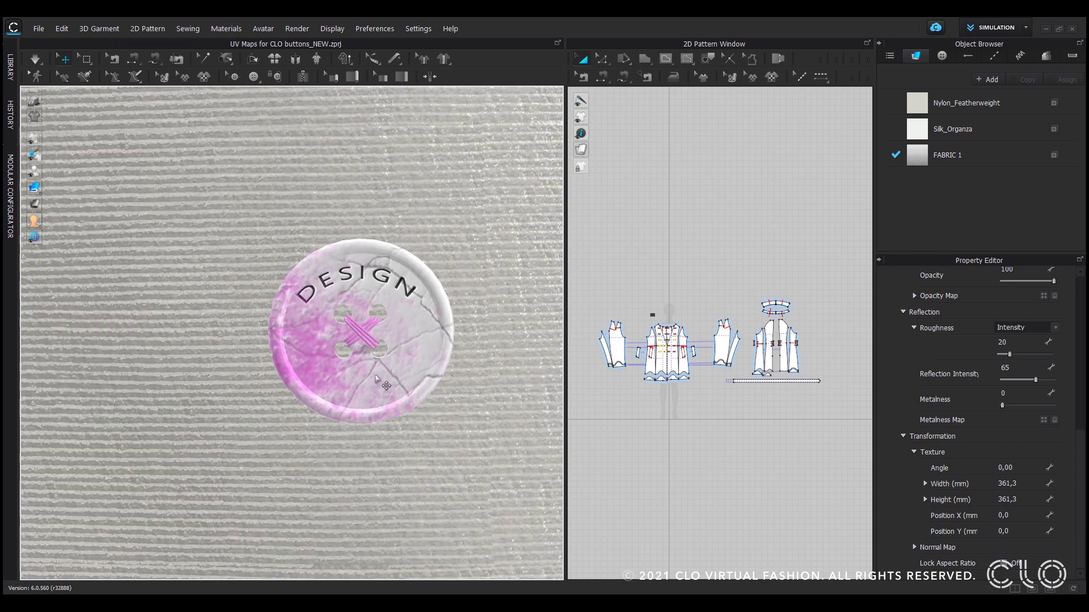
mouse_move(395, 385)
right_down()
mouse_move(418, 362)
mouse_move(397, 375)
right_up()
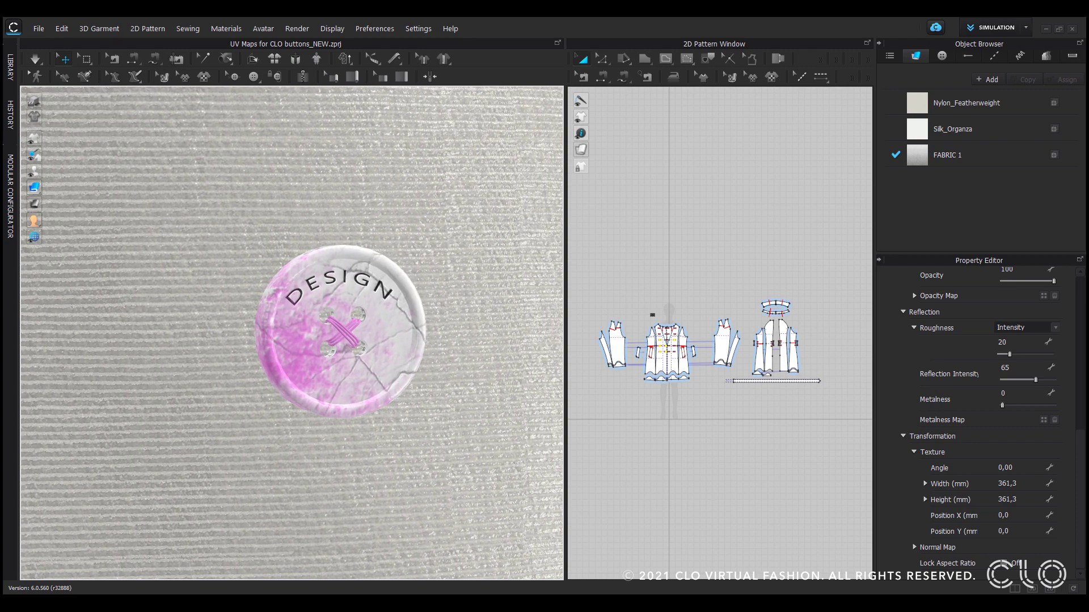
Flip the button around its vertical axis with the gizmo and examine the texture on its back and edge.
click(340, 292)
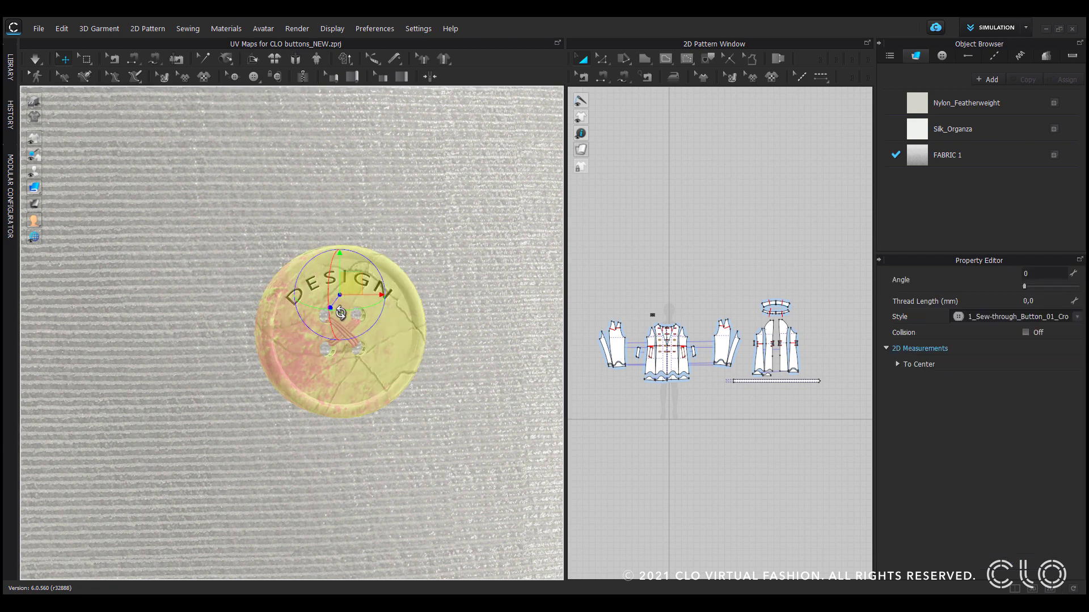
drag(340, 313, 544, 318)
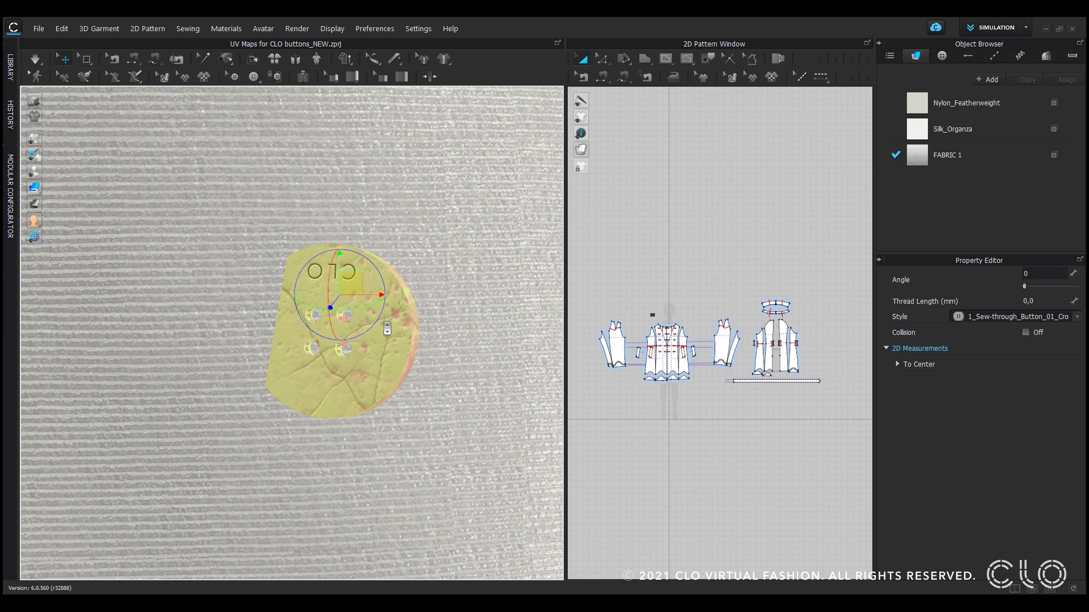
right_drag(388, 329, 305, 340)
scroll(321, 313, down, 3)
scroll(320, 312, up, 3)
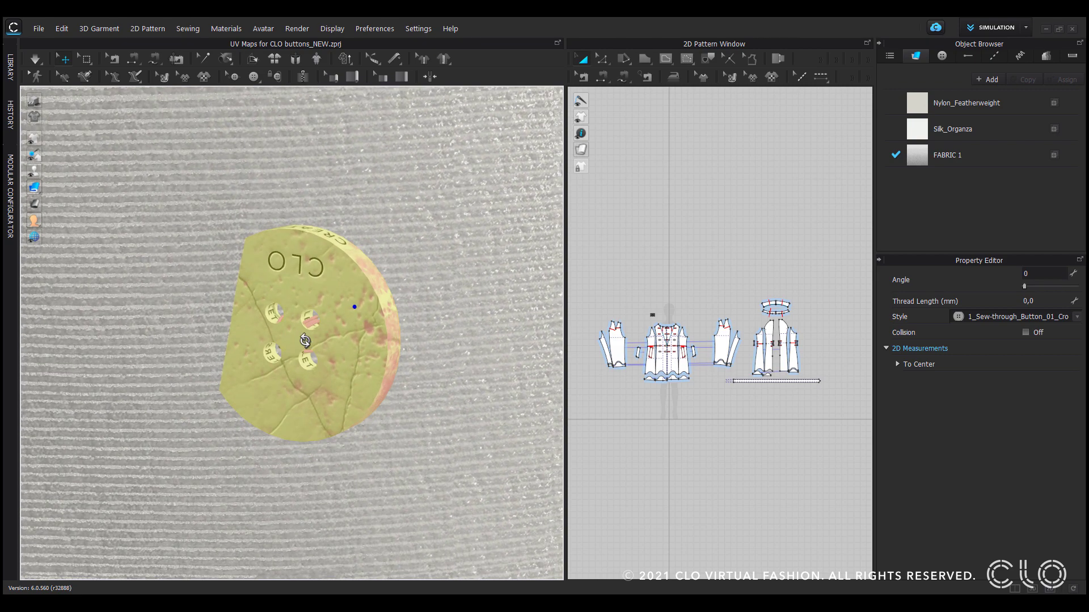
scroll(305, 340, down, 2)
right_click(332, 345)
click(353, 354)
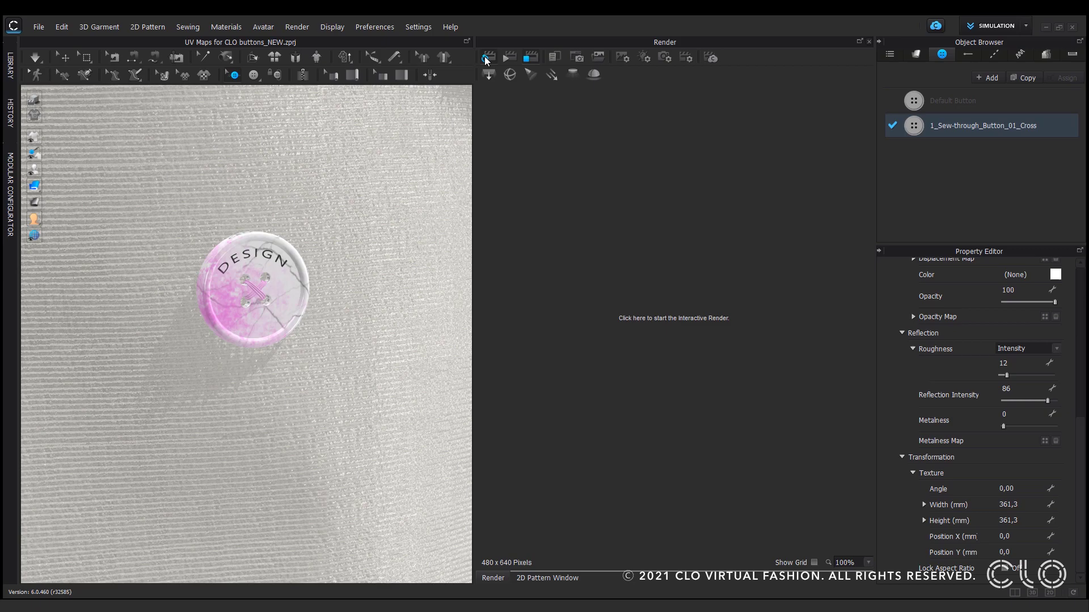
Start the interactive render and examine the buttons close up and across the front of the jacket.
click(486, 59)
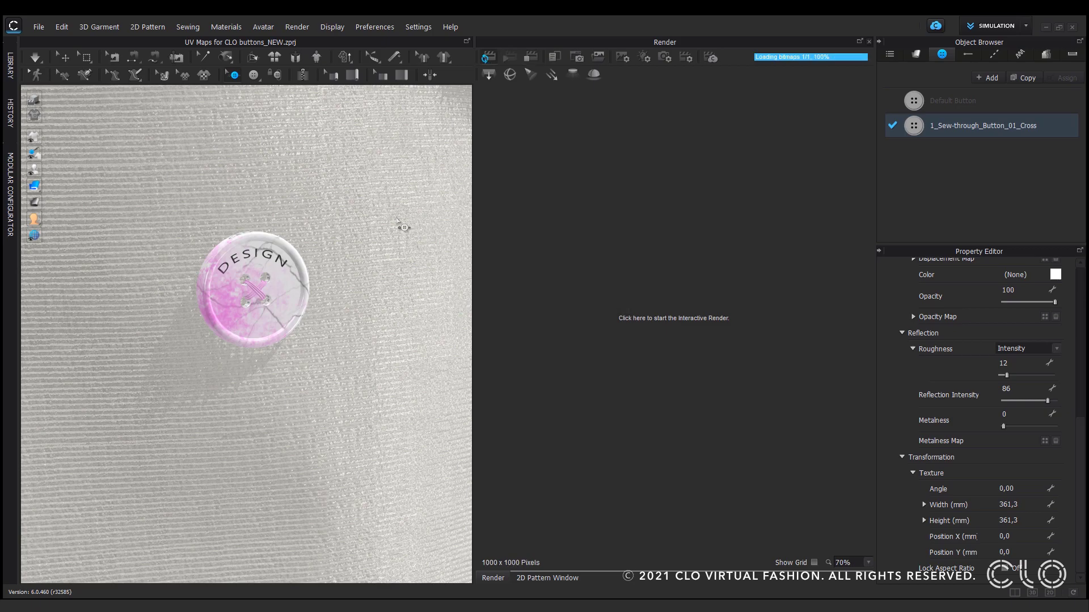
scroll(358, 218, up, 2)
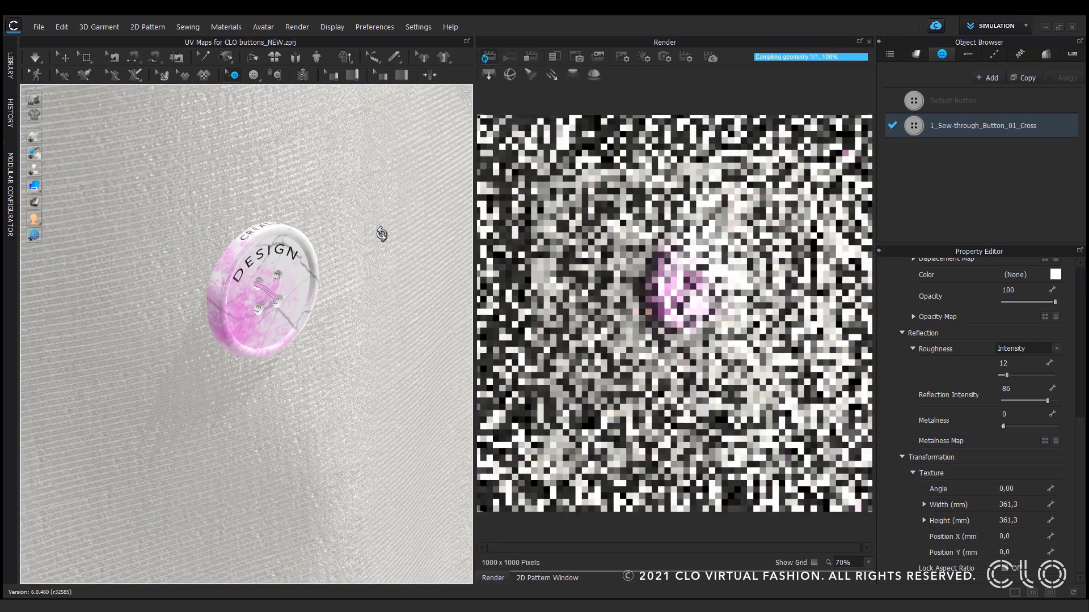
right_drag(379, 233, 272, 241)
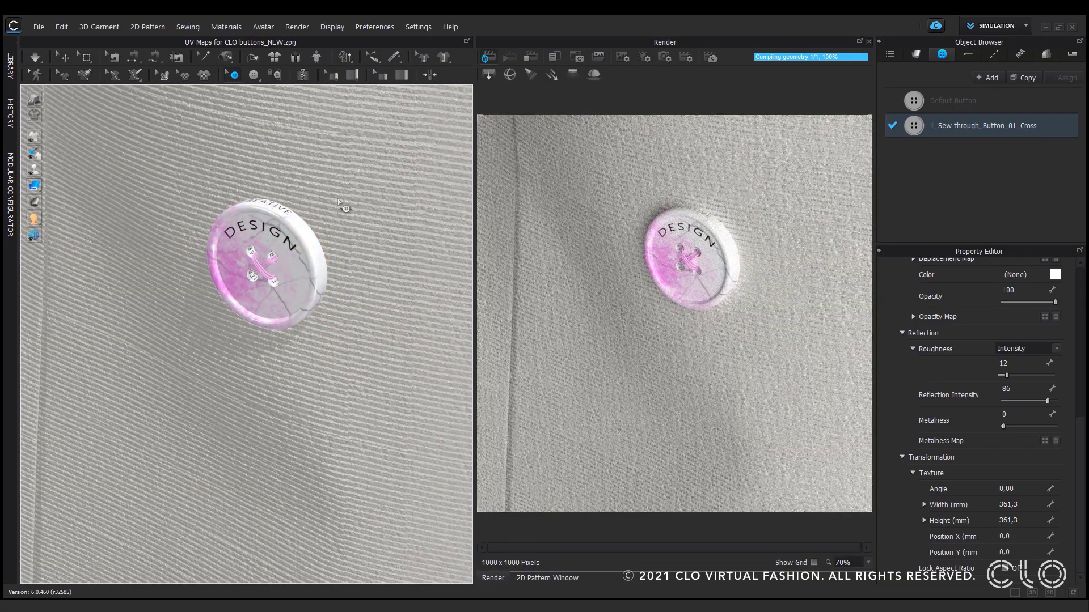
scroll(345, 208, up, 5)
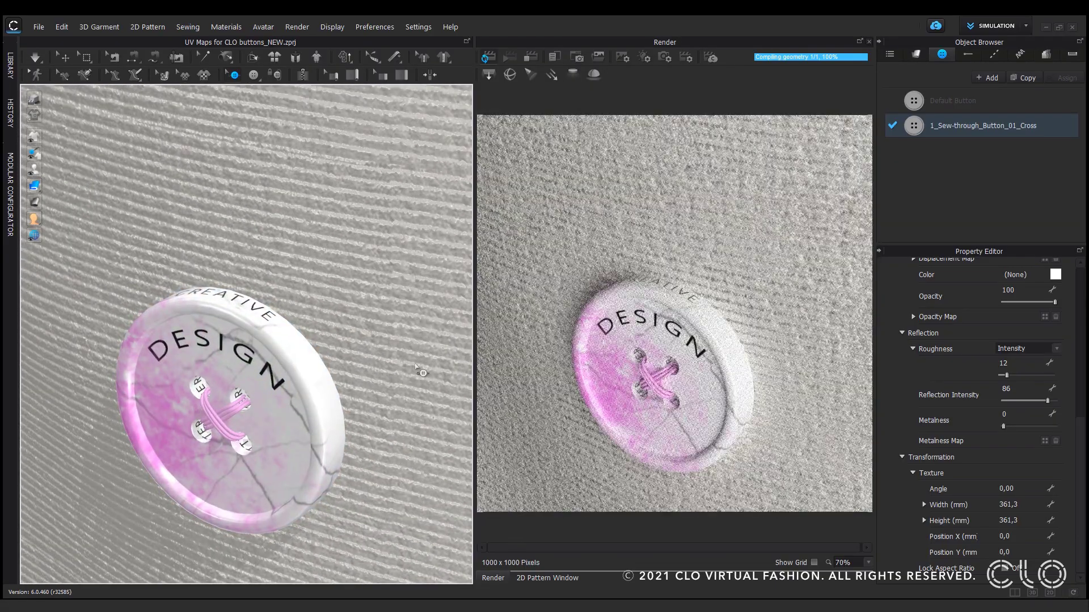
middle_drag(365, 339, 389, 267)
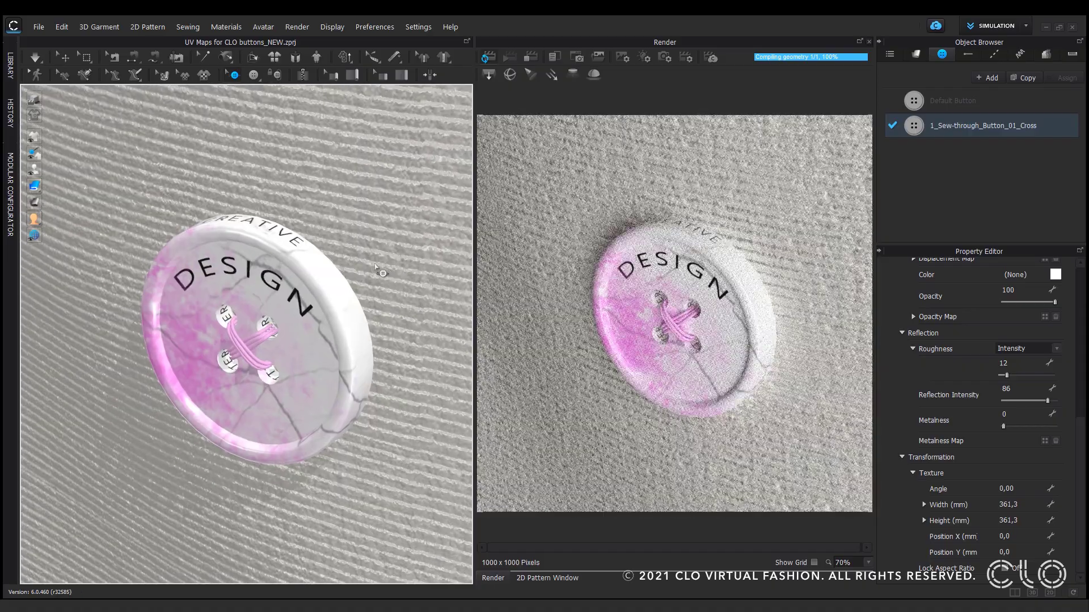
scroll(379, 272, down, 10)
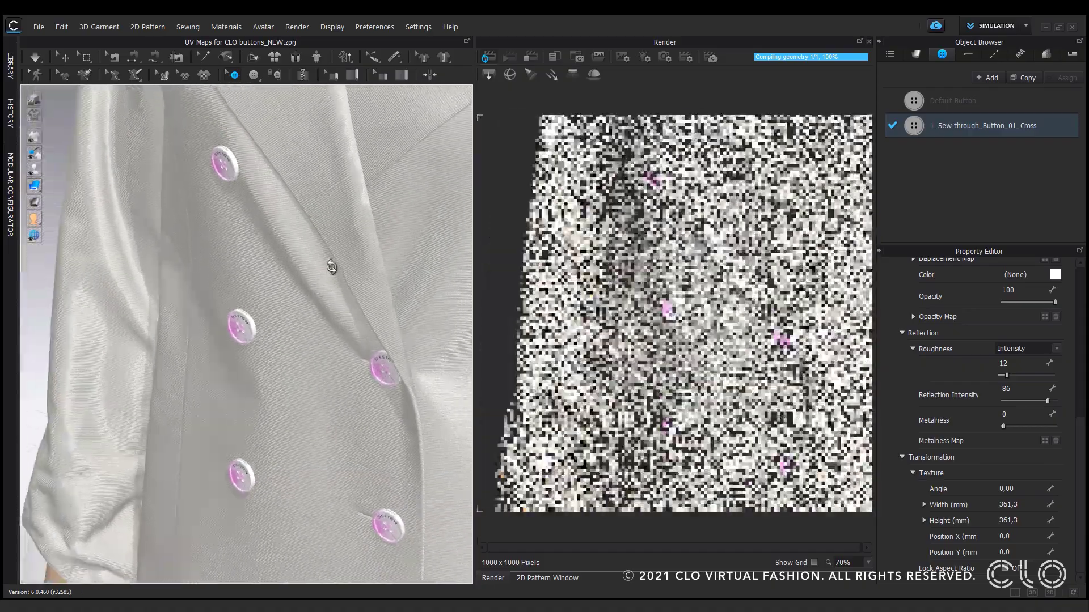
mouse_move(333, 272)
right_down()
mouse_move(396, 291)
mouse_move(342, 281)
right_up()
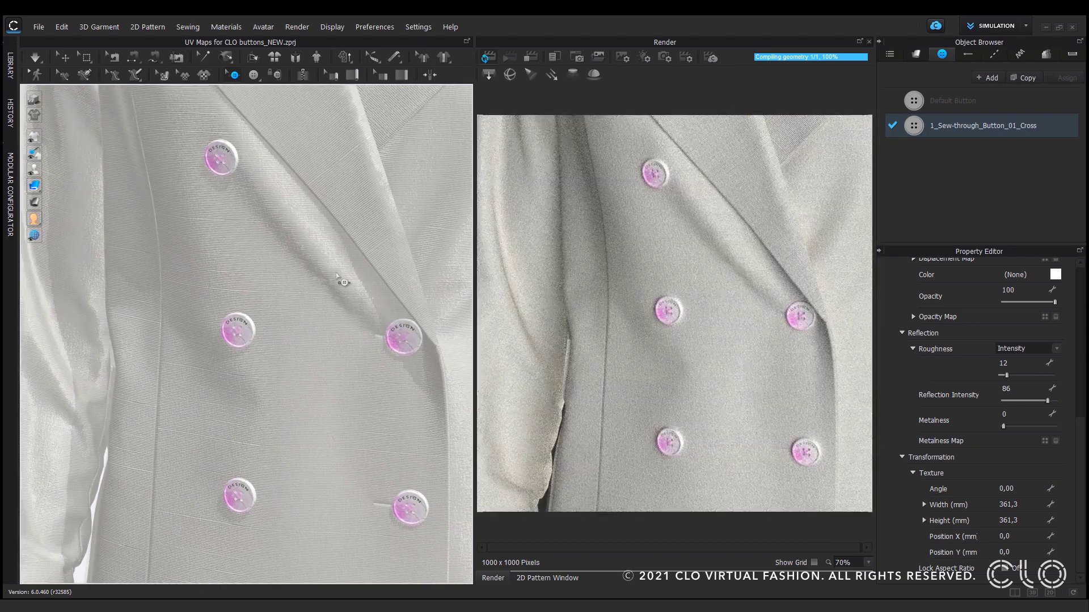